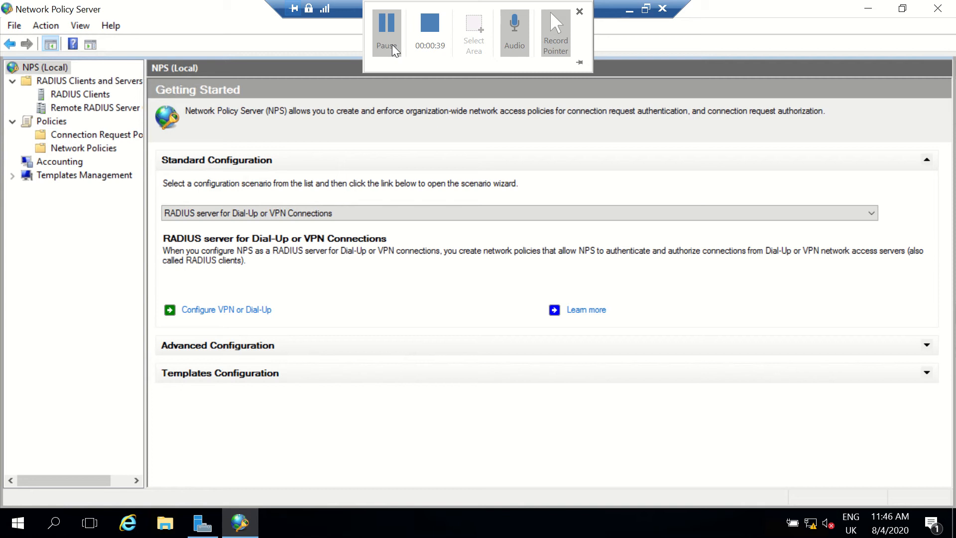
Start a new RADIUS client and give it the friendly name Apples.
click(84, 95)
right_click(84, 96)
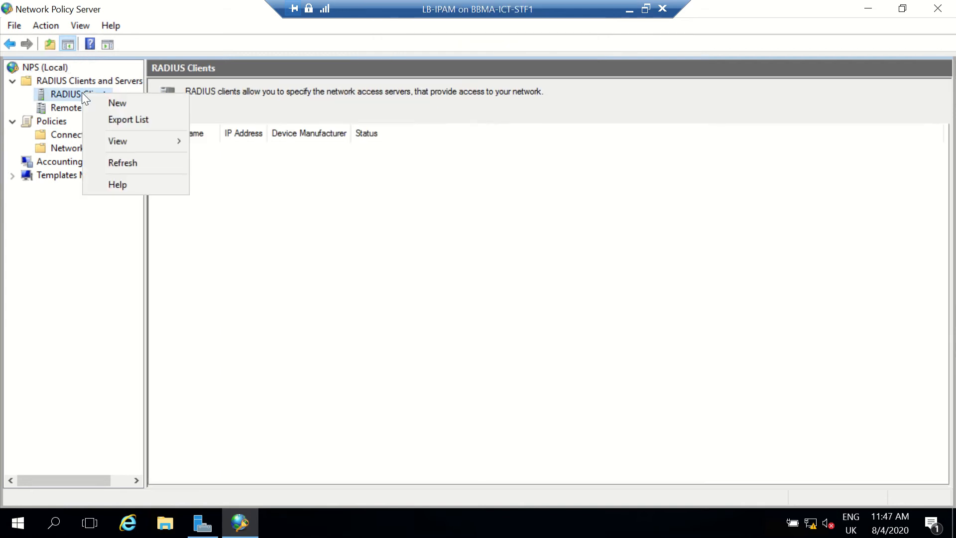
click(116, 103)
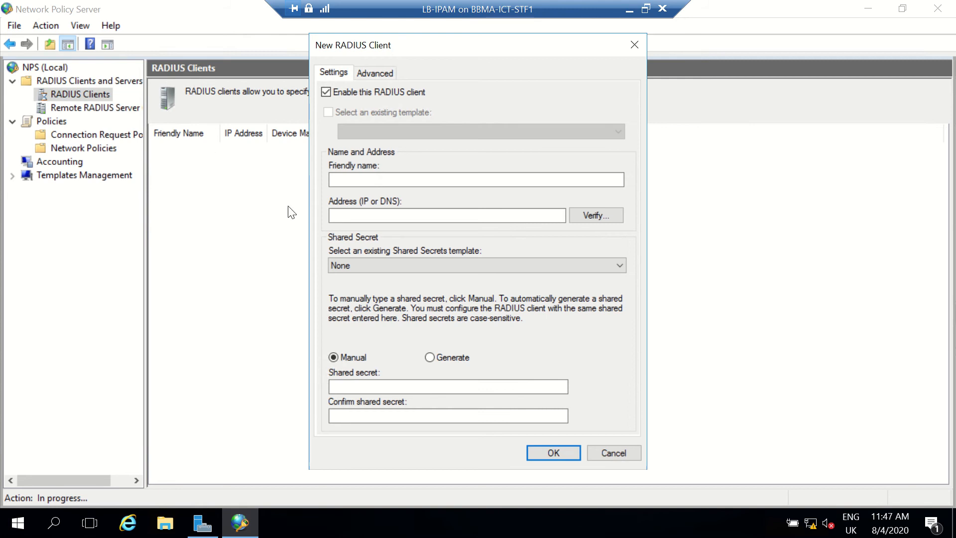
click(352, 180)
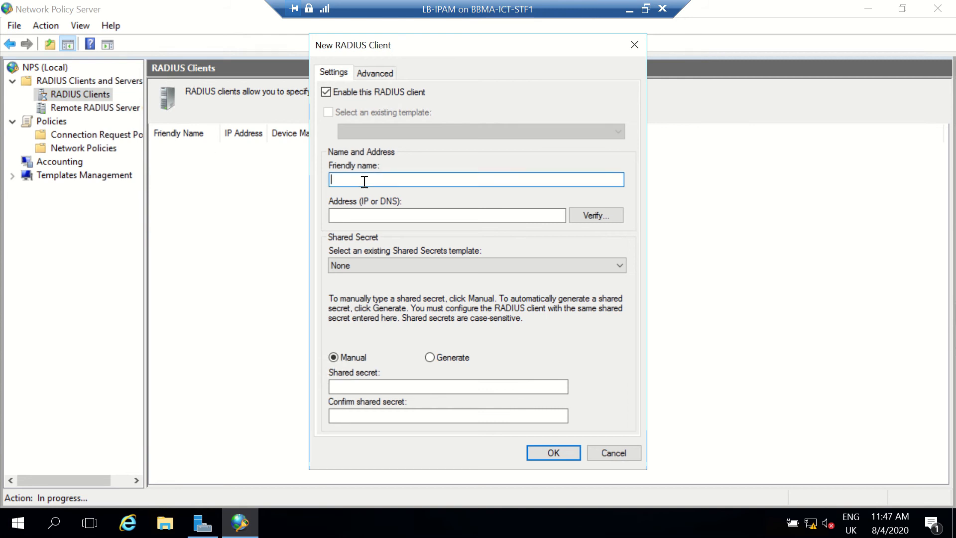
text(Apples)
Enter a manual shared secret for the RADIUS client and repeat it as confirmation.
click(427, 385)
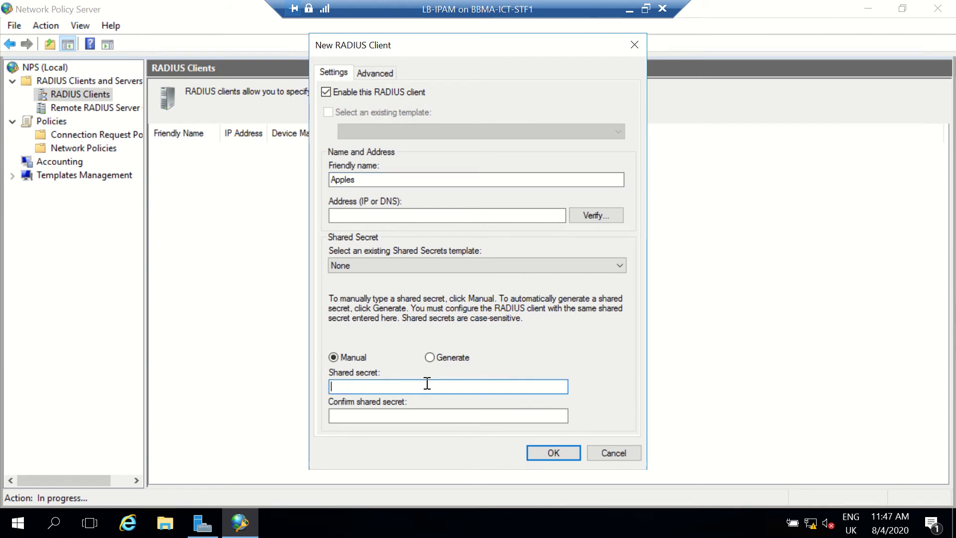
text(password)
key(Tab)
text(pass)
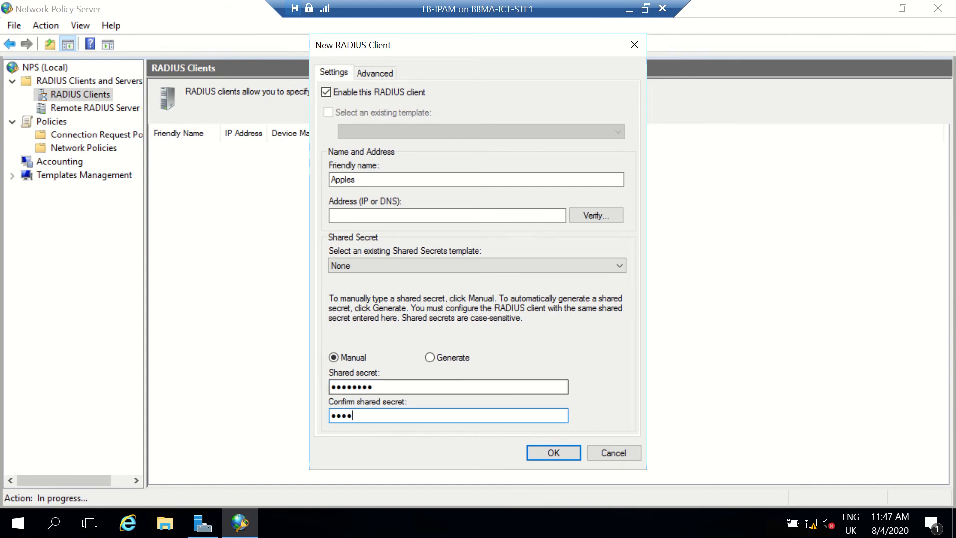
text(word)
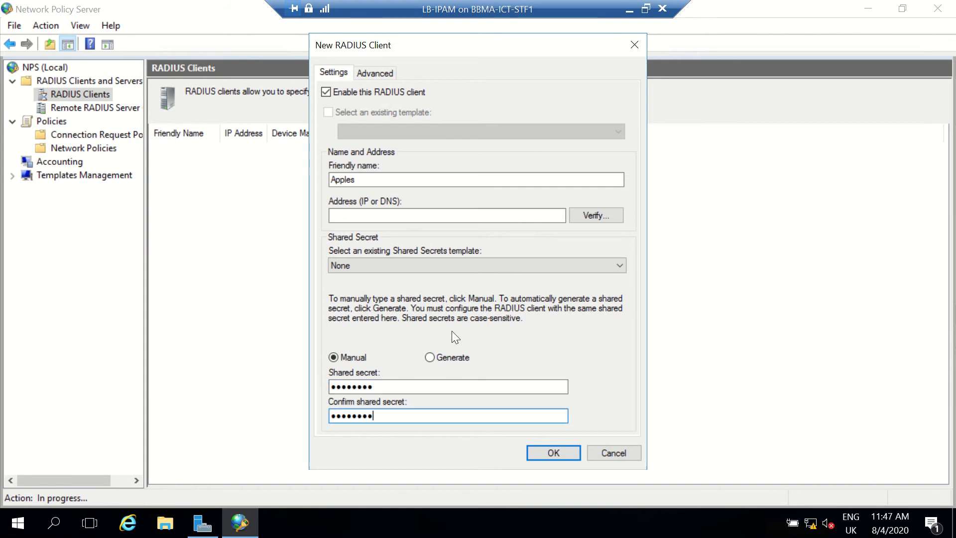
Set the RADIUS client's address to 10.166.121.5 and verify that it resolves.
click(427, 215)
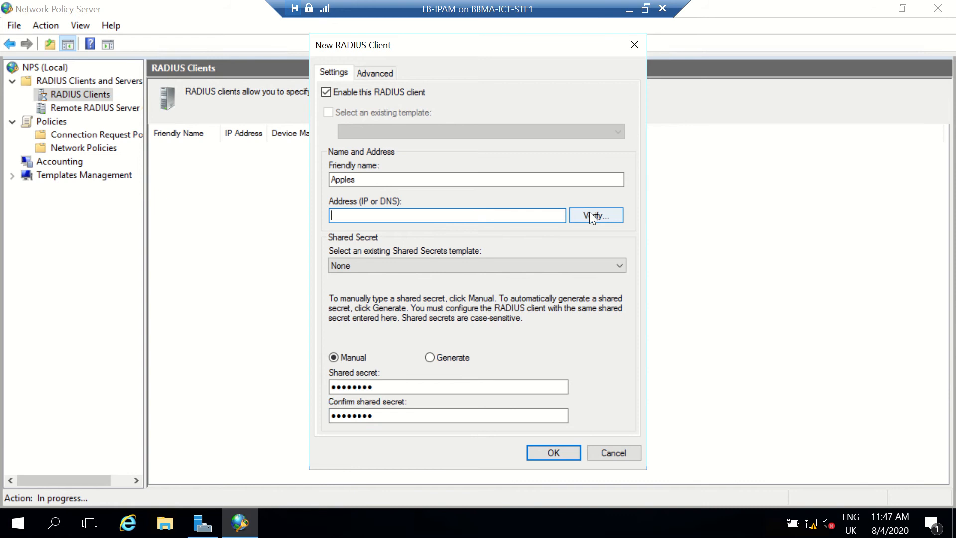
text(10.166.121.5)
click(610, 218)
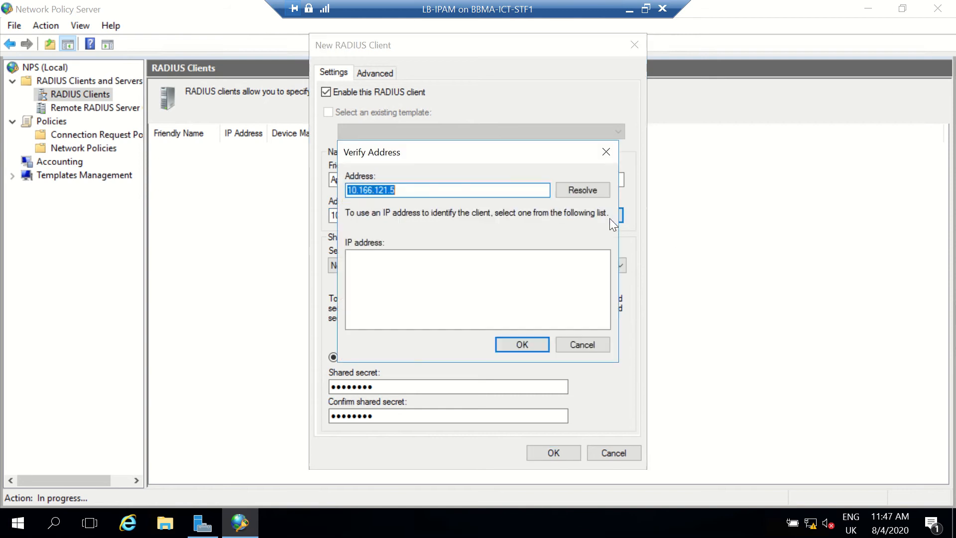
click(583, 191)
click(528, 341)
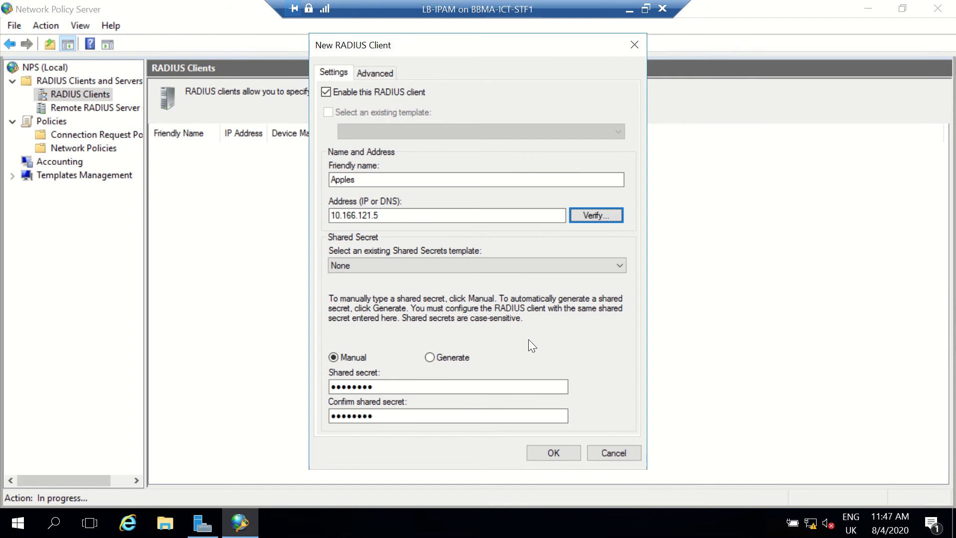
Review the vendor choices, keep RADIUS Standard, and try to create the client.
click(380, 71)
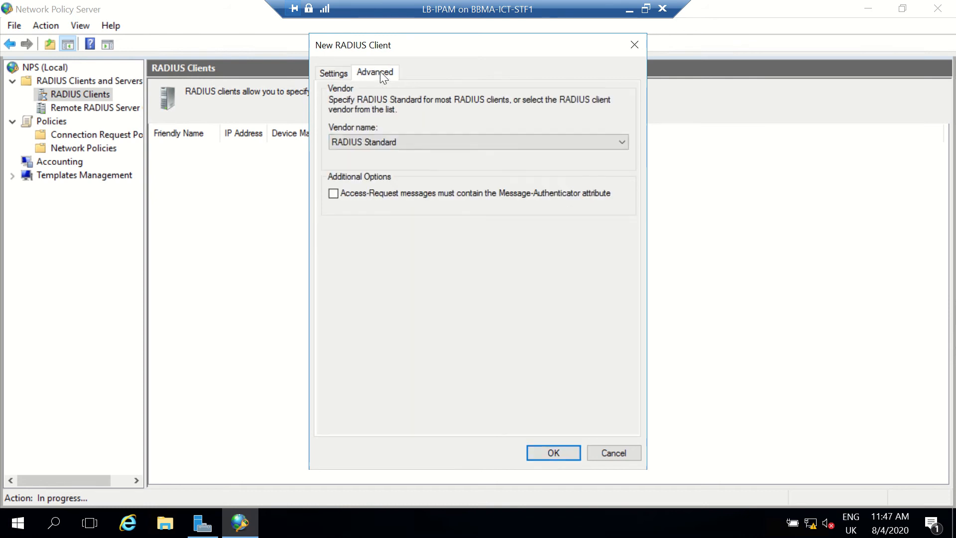
click(446, 144)
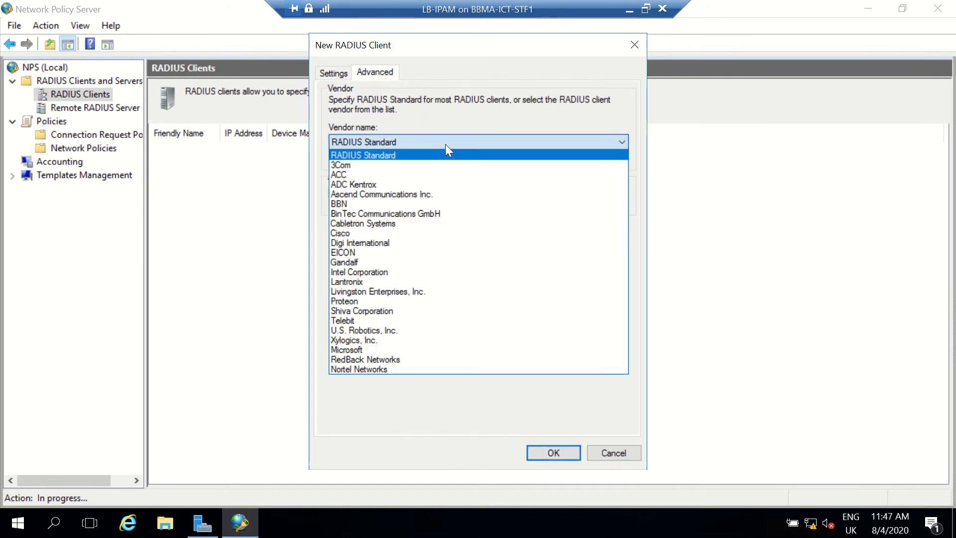
click(445, 145)
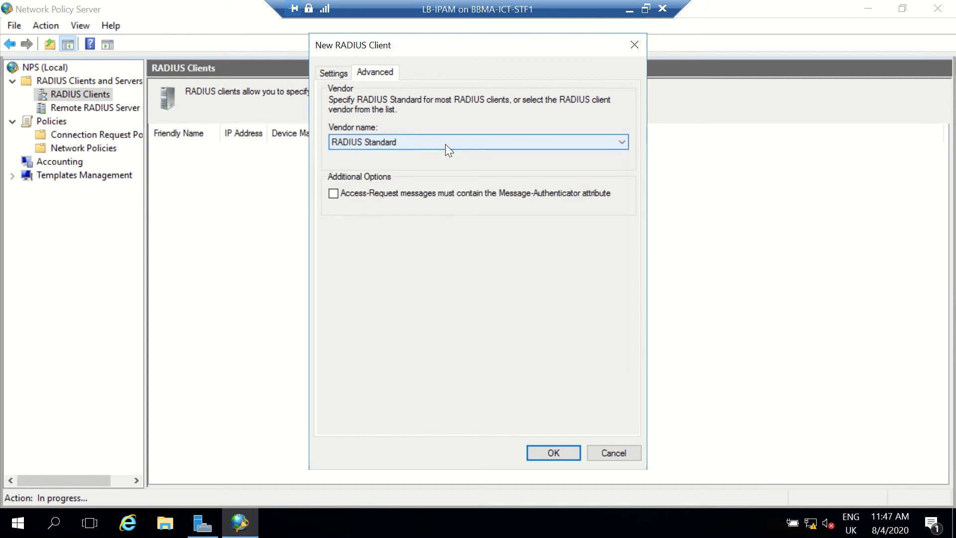
click(549, 459)
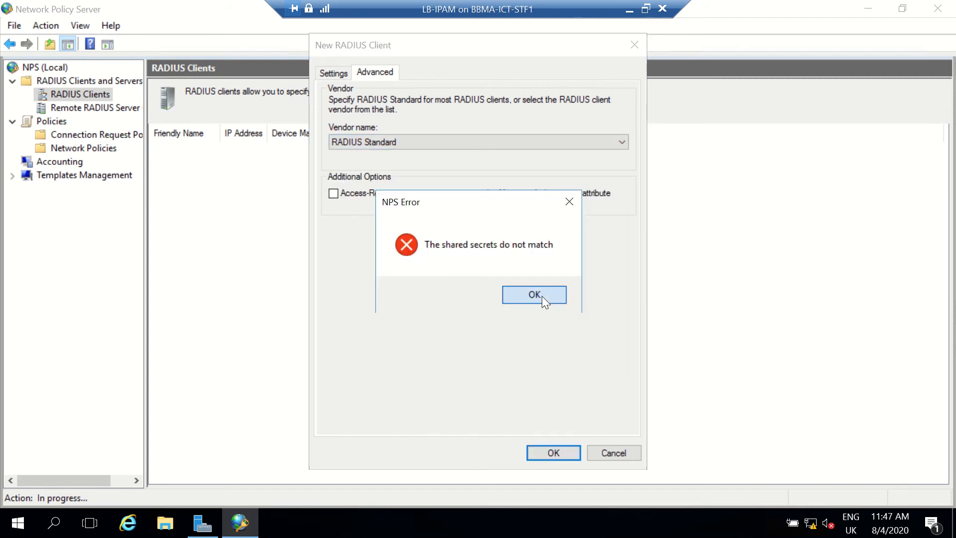
click(542, 296)
Re-enter the shared secret and a matching confirmation in the client's settings, and create the RADIUS client.
click(346, 74)
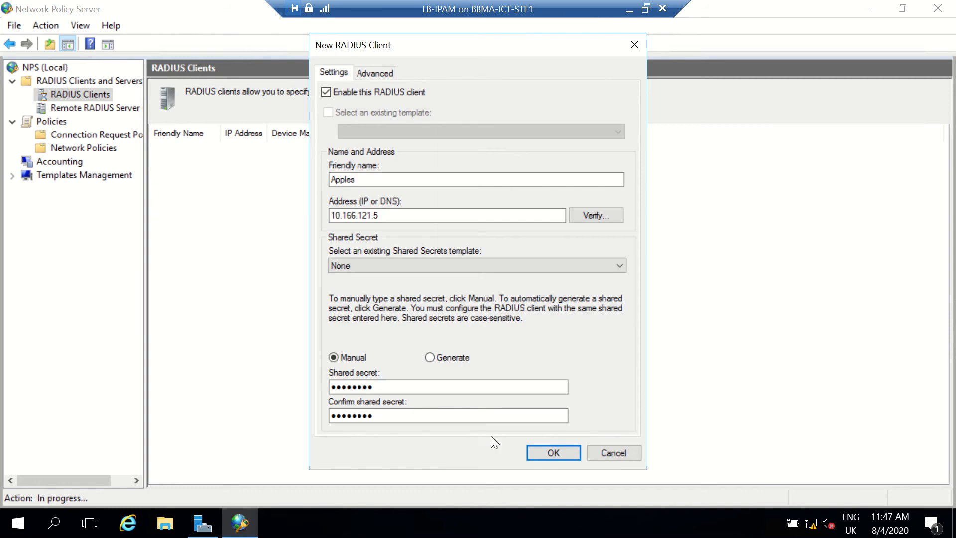
double_click(442, 389)
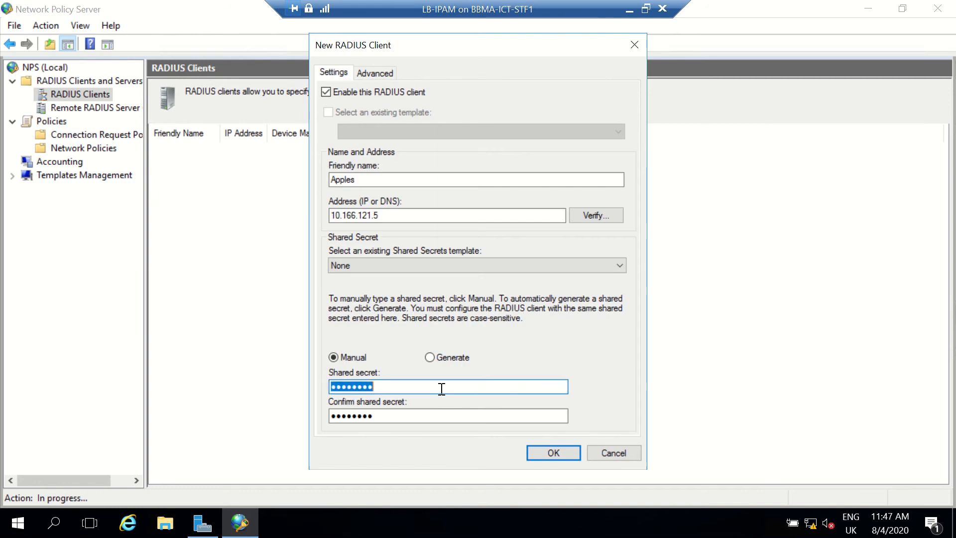
text(••••••••)
key(Tab)
text(••••)
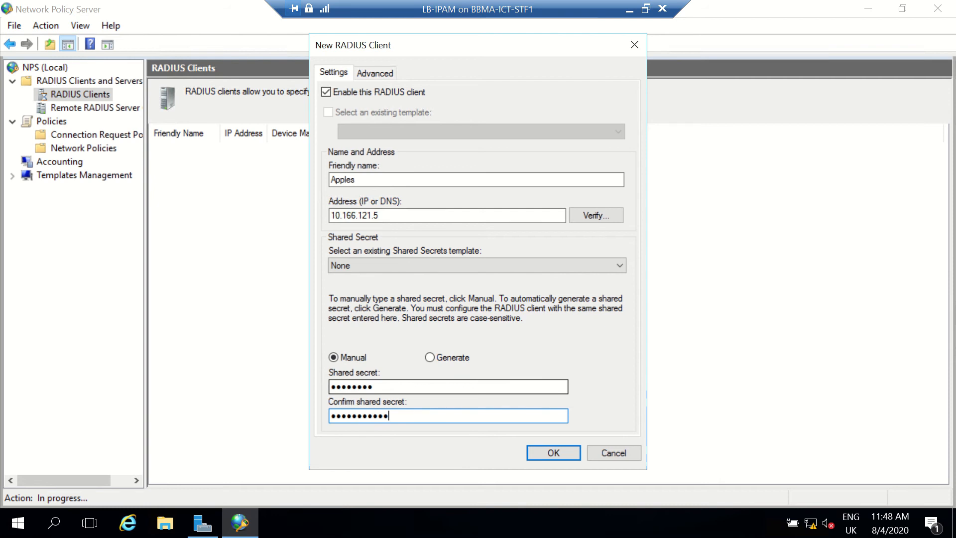
text(••••)
key(BackSpace)
key(BackSpace)
key(BackSpace)
key(BackSpace)
key(BackSpace)
key(BackSpace)
key(BackSpace)
key(BackSpace)
key(BackSpace)
key(BackSpace)
key(BackSpace)
key(BackSpace)
key(BackSpace)
key(BackSpace)
key(BackSpace)
key(BackSpace)
text(••••••••)
key(Return)
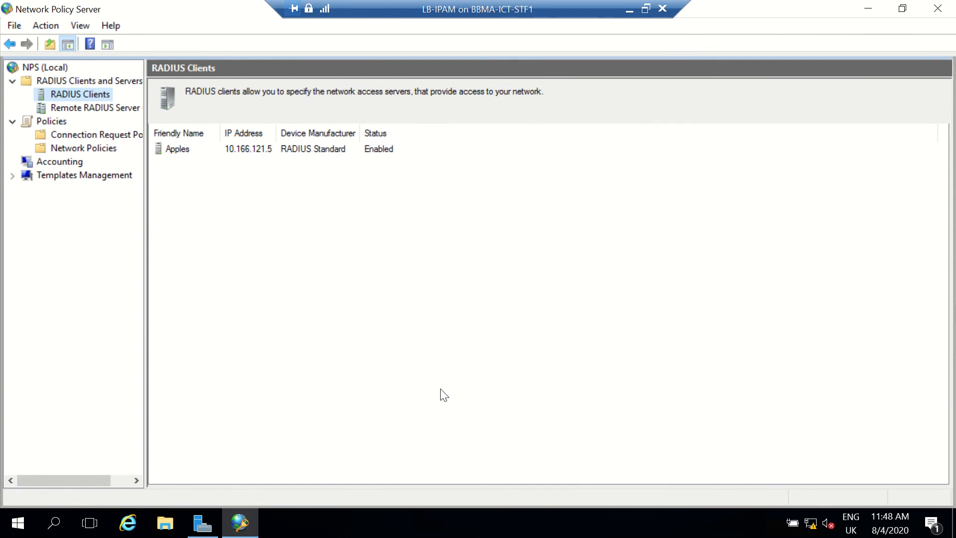
View the remote RADIUS server groups and return to the RADIUS clients list.
click(109, 107)
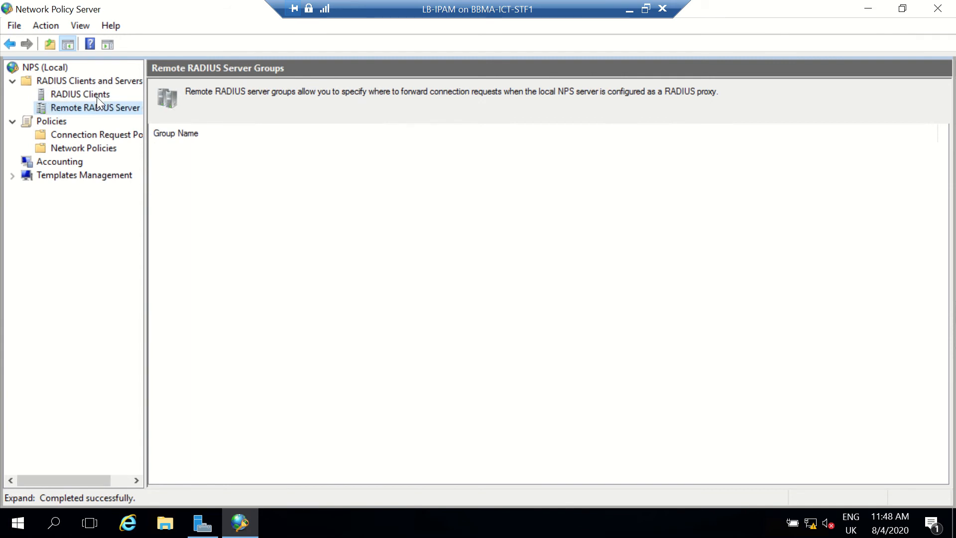
click(97, 97)
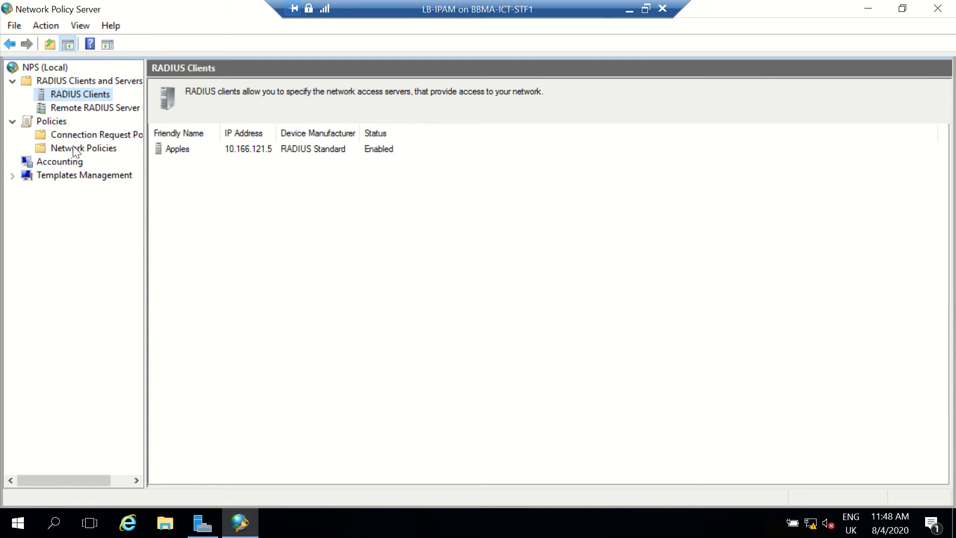
Configure NPS accounting to log to a text file on the local computer, keeping the default logging options and directory.
click(58, 161)
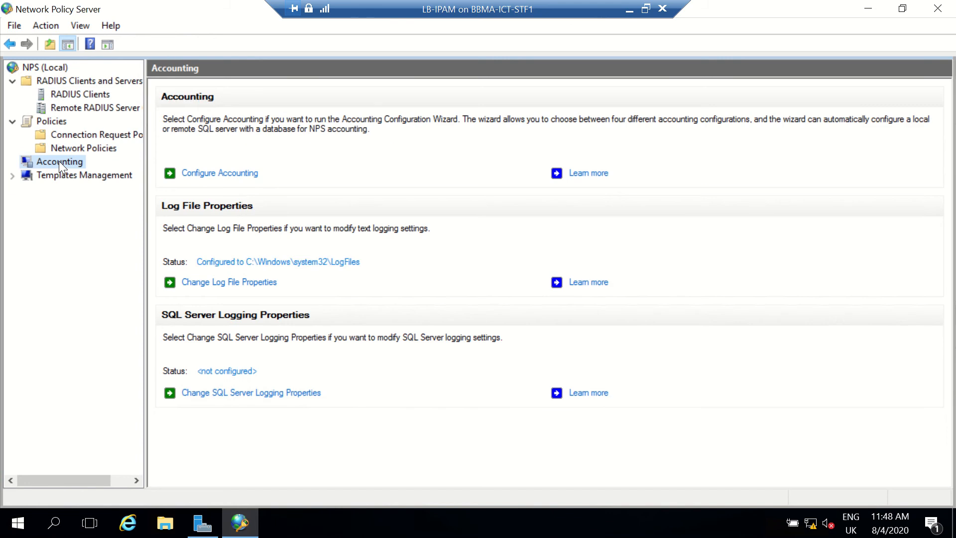
click(214, 173)
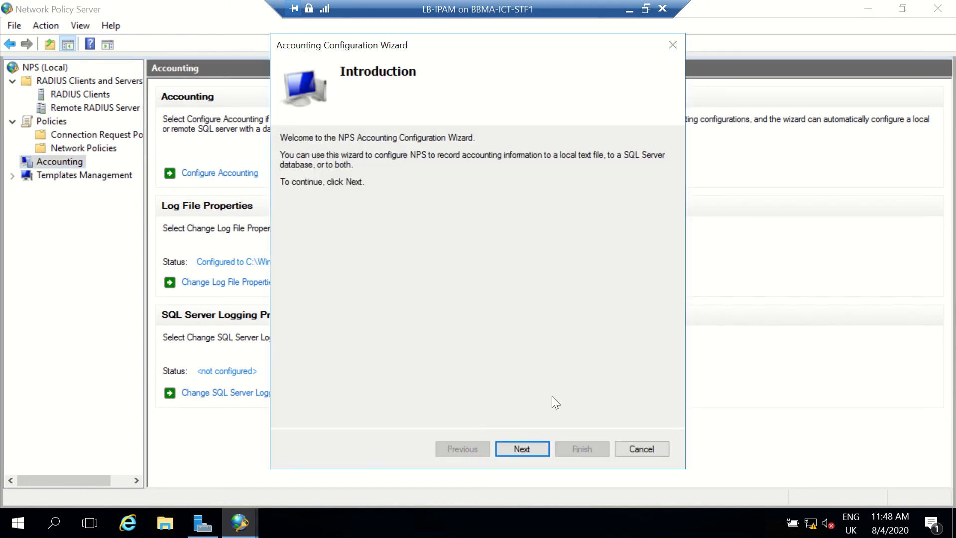
click(533, 449)
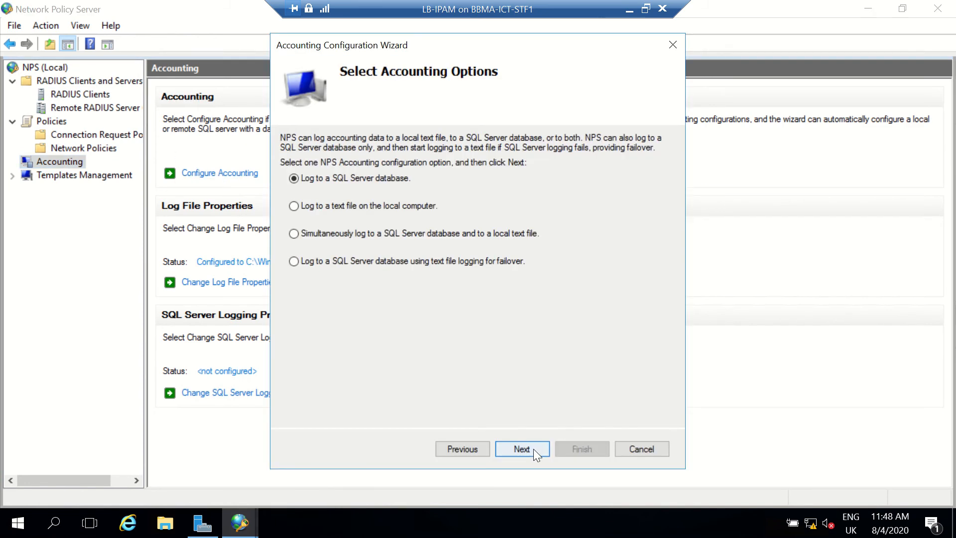
click(350, 205)
click(512, 449)
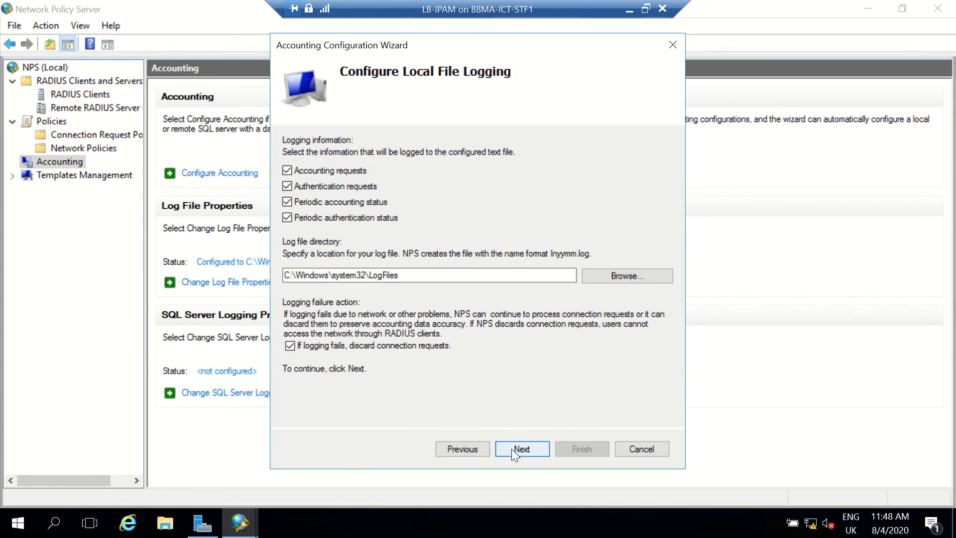
click(512, 449)
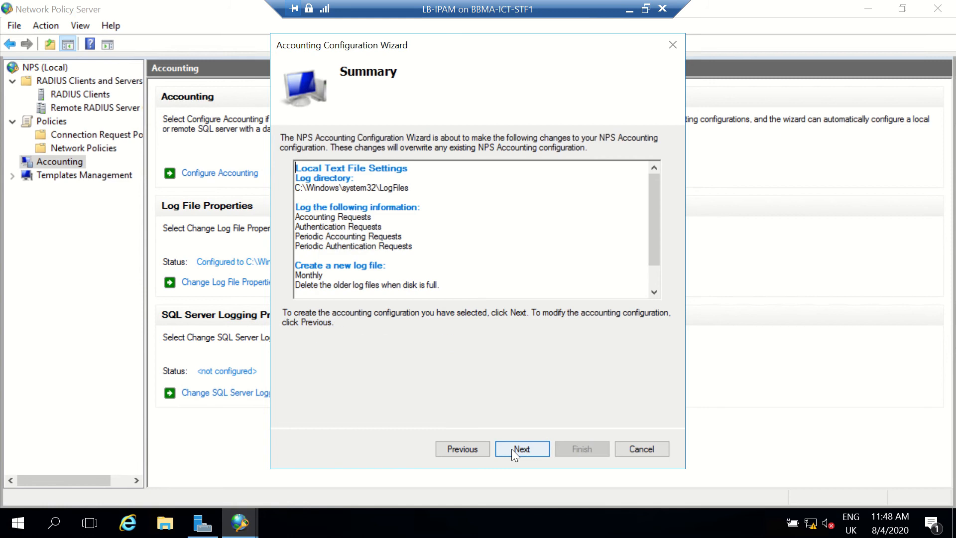
click(511, 449)
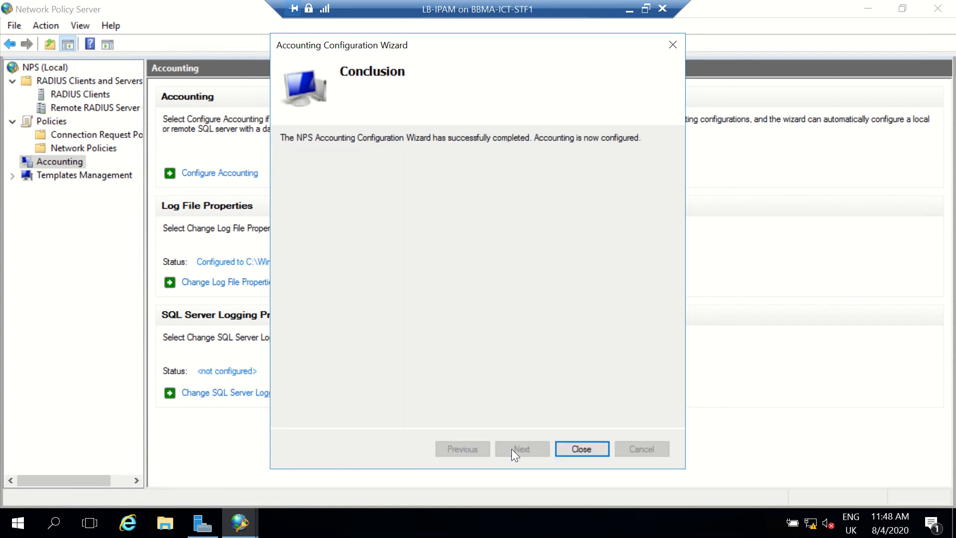
click(586, 447)
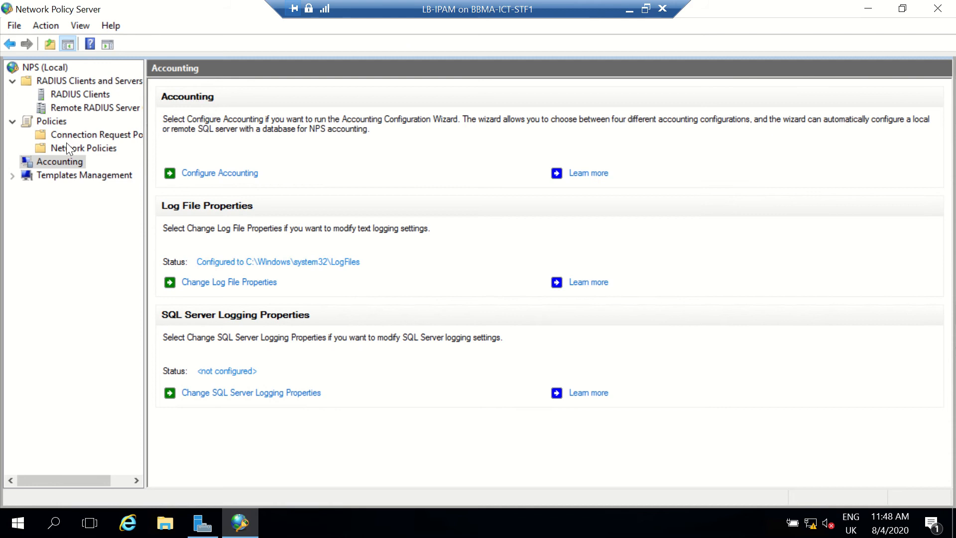
Look through the connection request policies and the network policies.
click(78, 135)
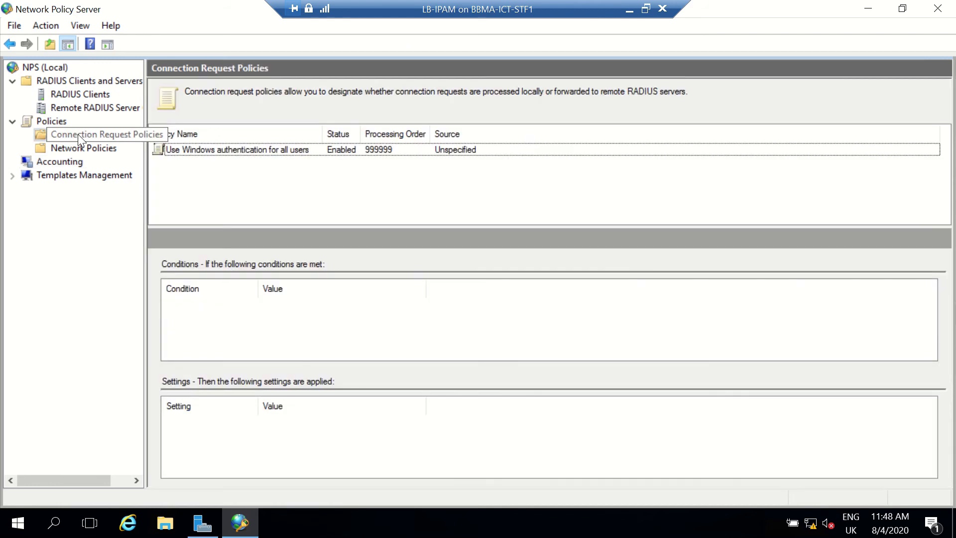
click(76, 151)
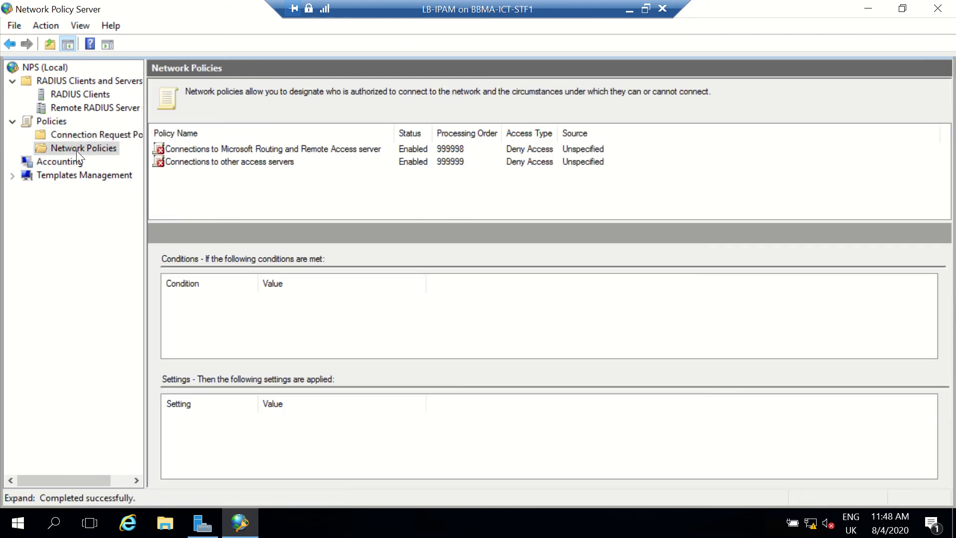
click(85, 134)
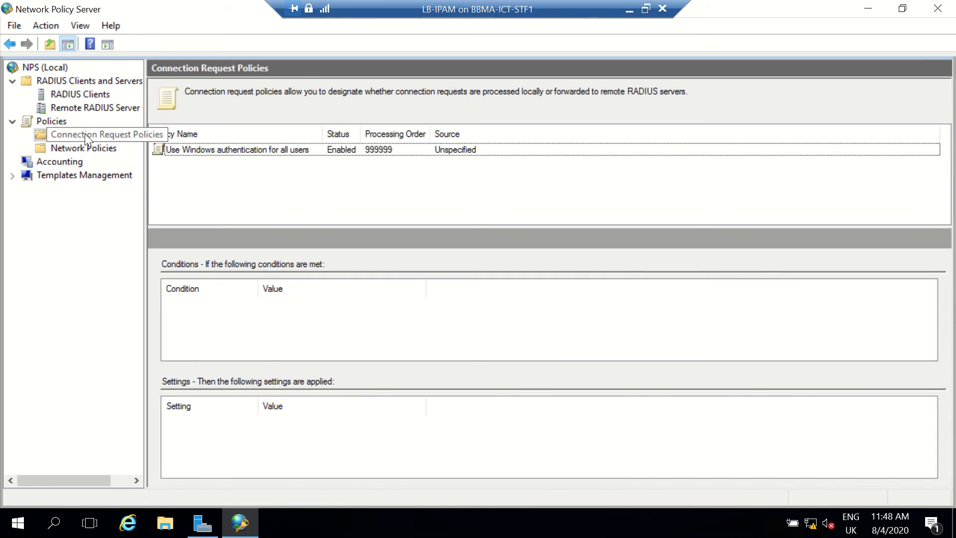
click(85, 146)
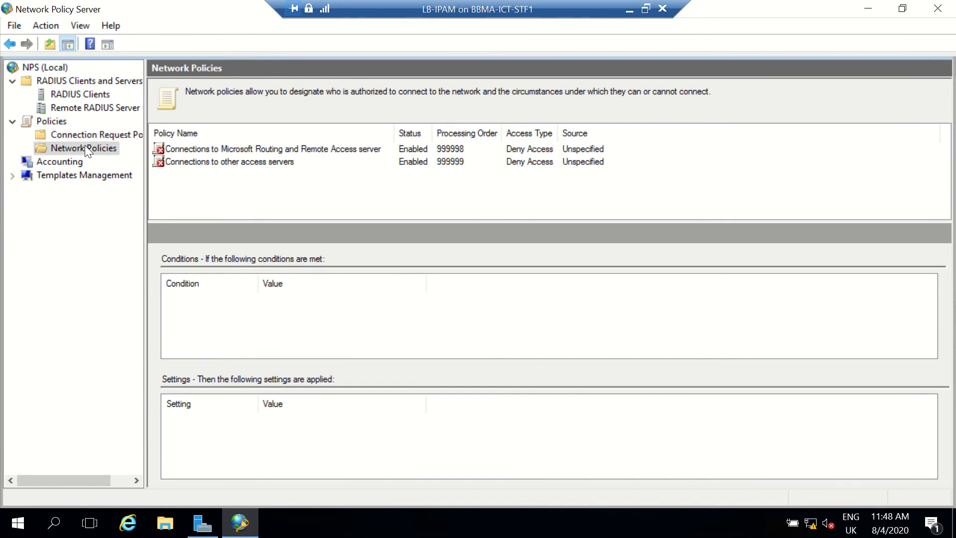
Review the conditions, constraints and settings of the Connections to Microsoft Routing and Remote Access server policy, leaving its properties unchanged.
right_click(269, 150)
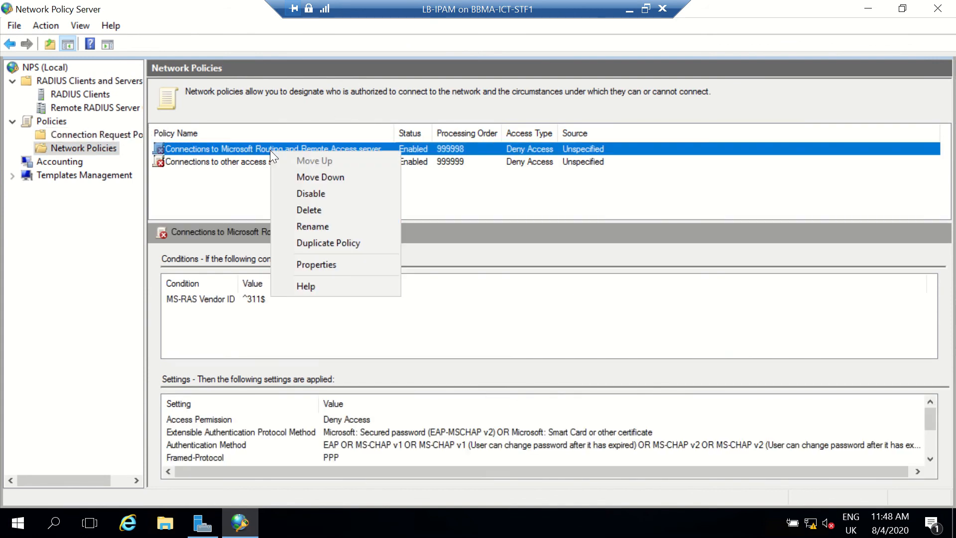
click(320, 263)
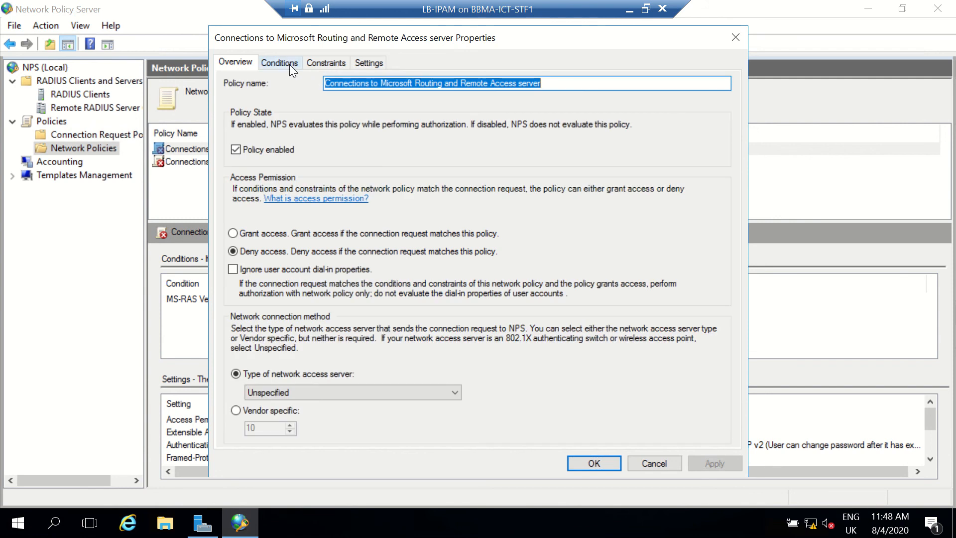
click(289, 65)
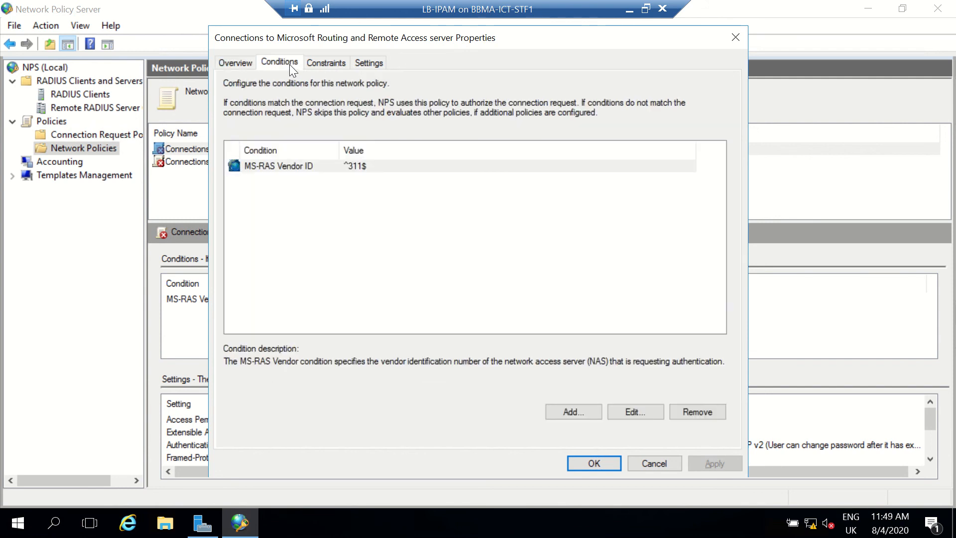
click(321, 67)
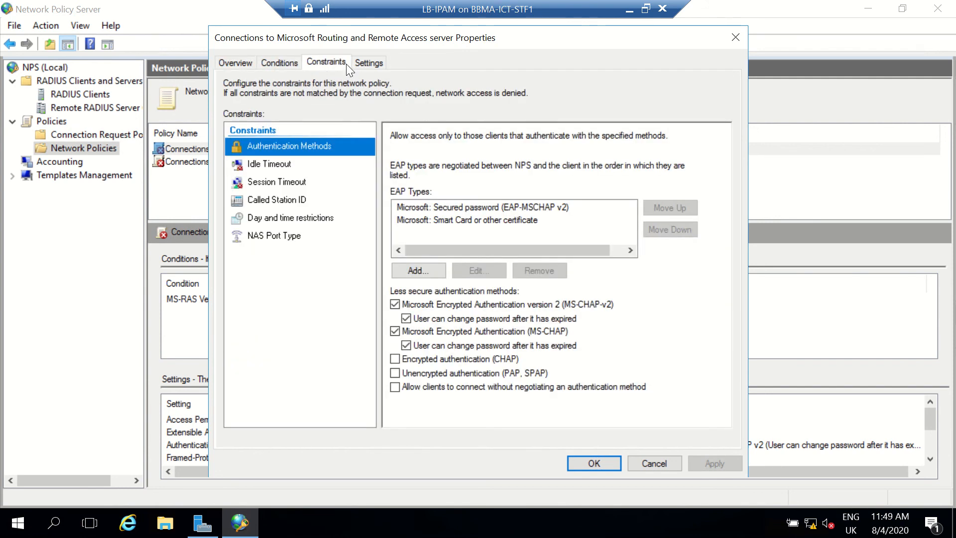
click(359, 62)
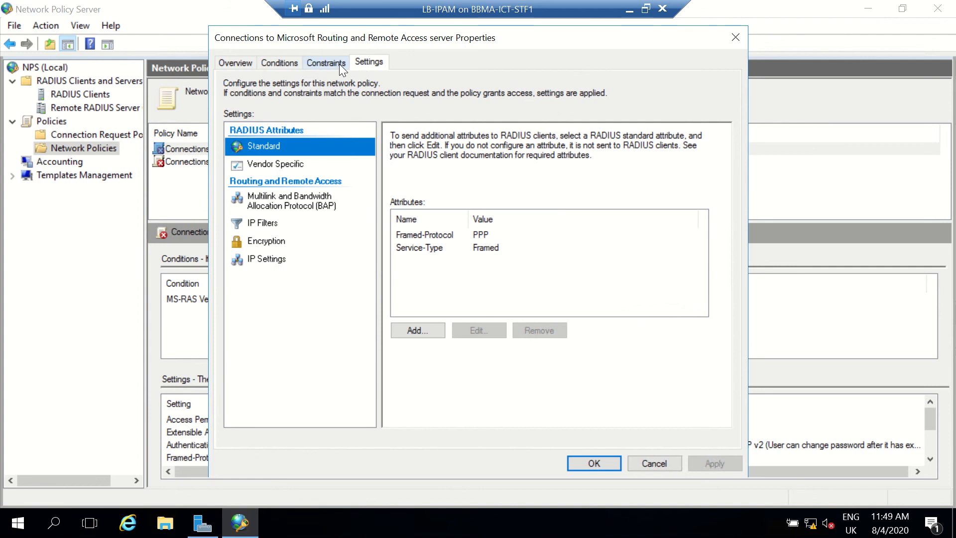
click(339, 64)
click(294, 65)
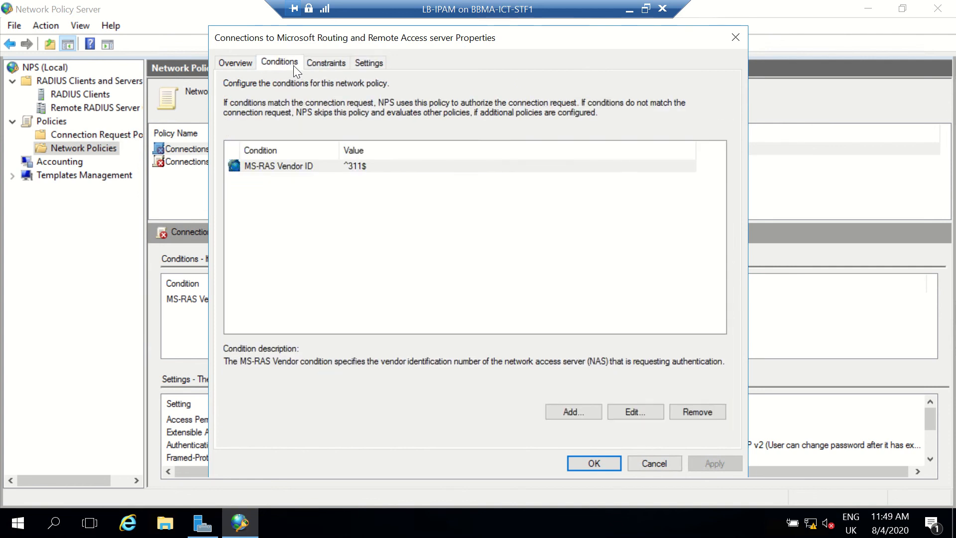
click(660, 459)
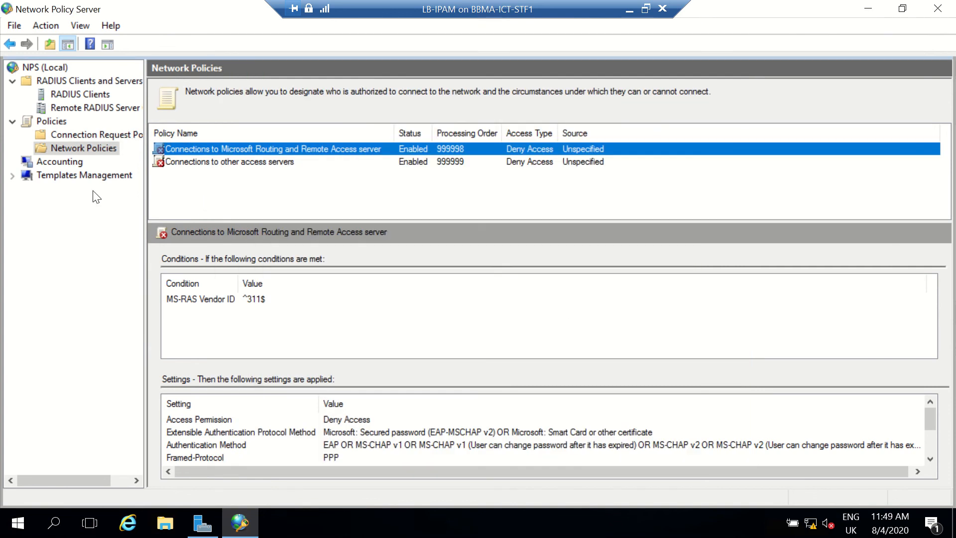
Start a new network policy named New, keeping the network access server type as Unspecified.
right_click(80, 146)
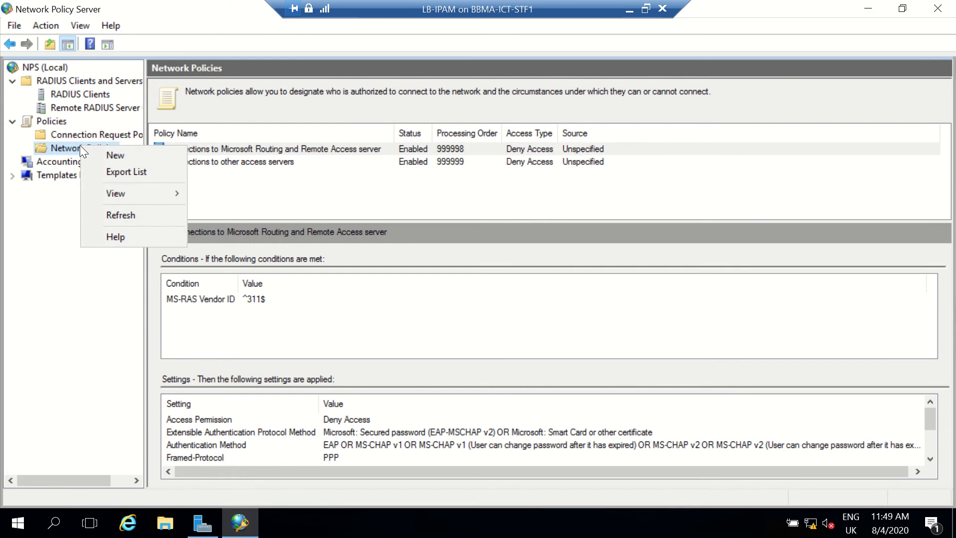
click(117, 150)
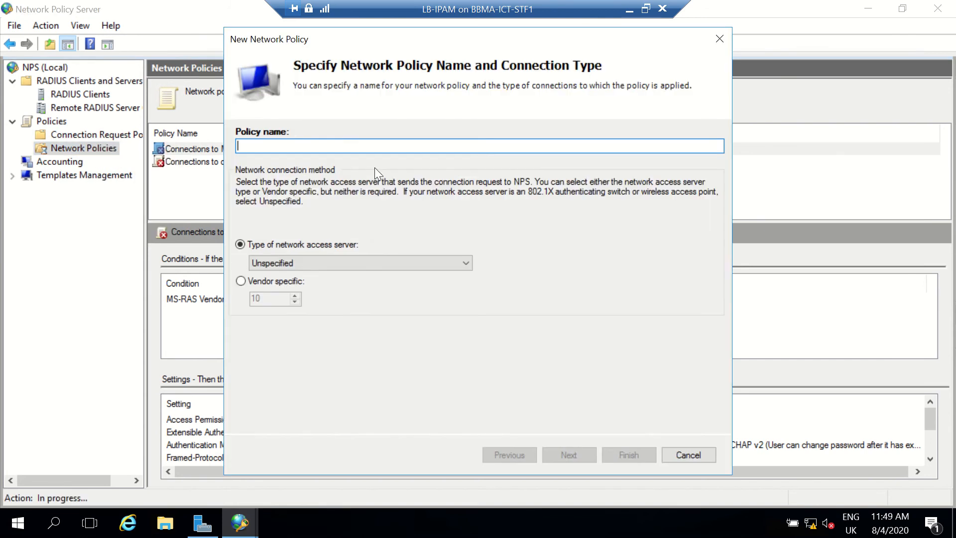
text(New)
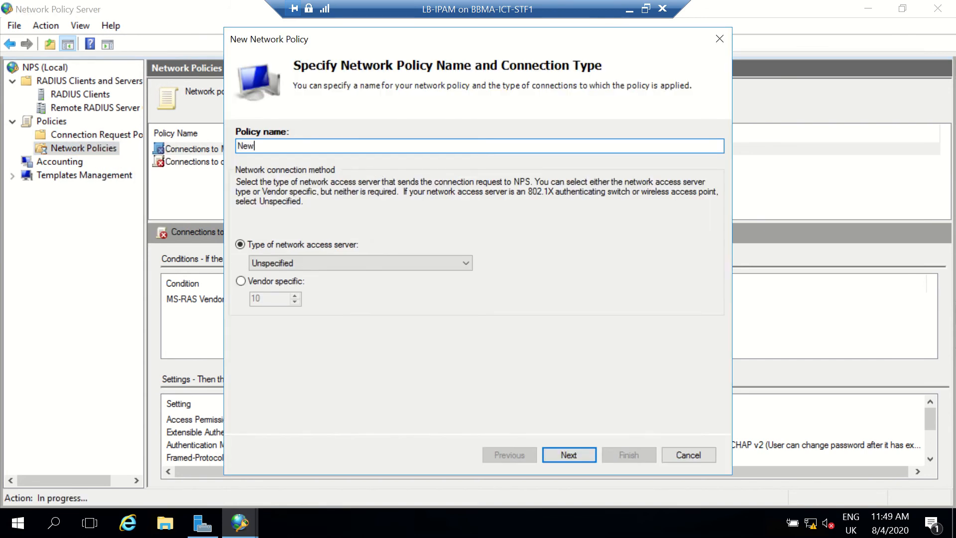
click(559, 453)
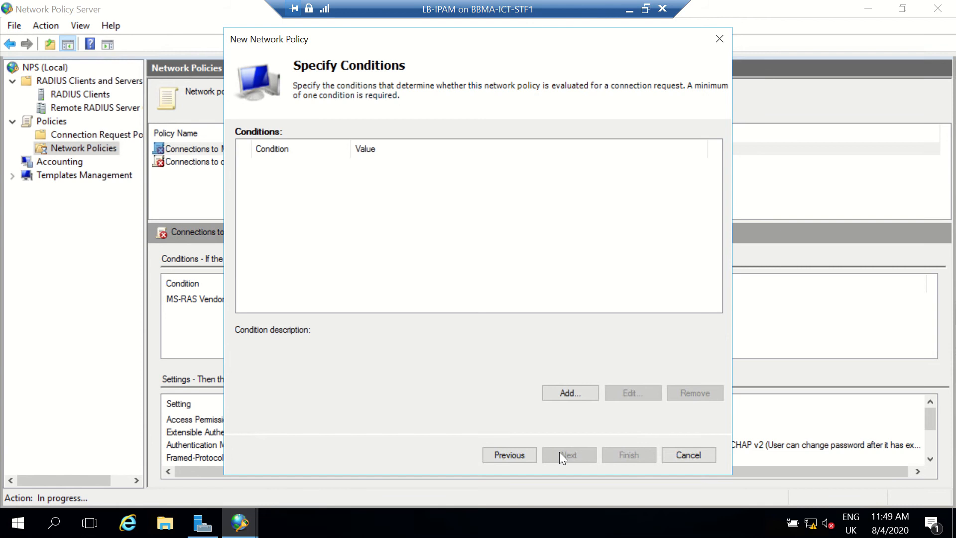
Add a Day and Time Restrictions condition that permits access Sunday through Friday from 4:00 AM to 8:00 PM.
click(584, 397)
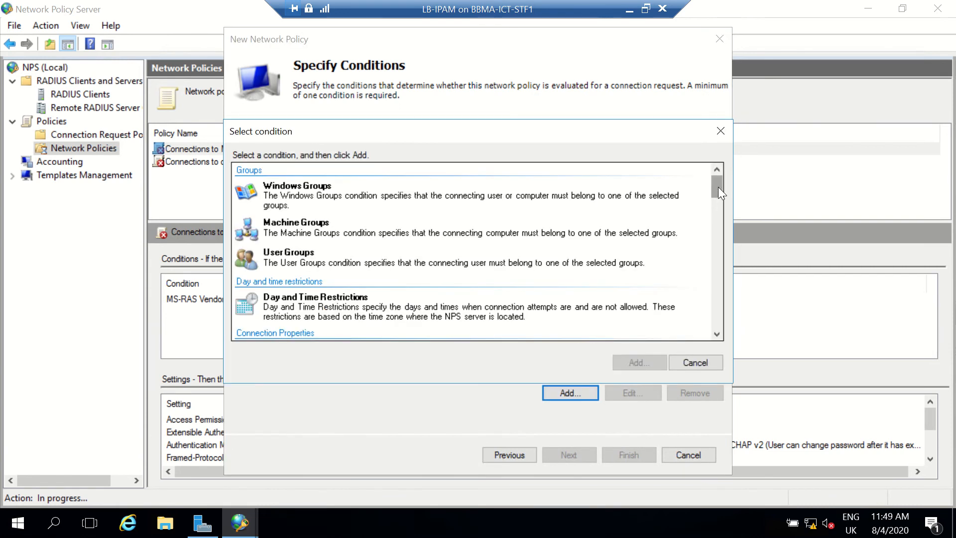
drag(718, 187, 718, 192)
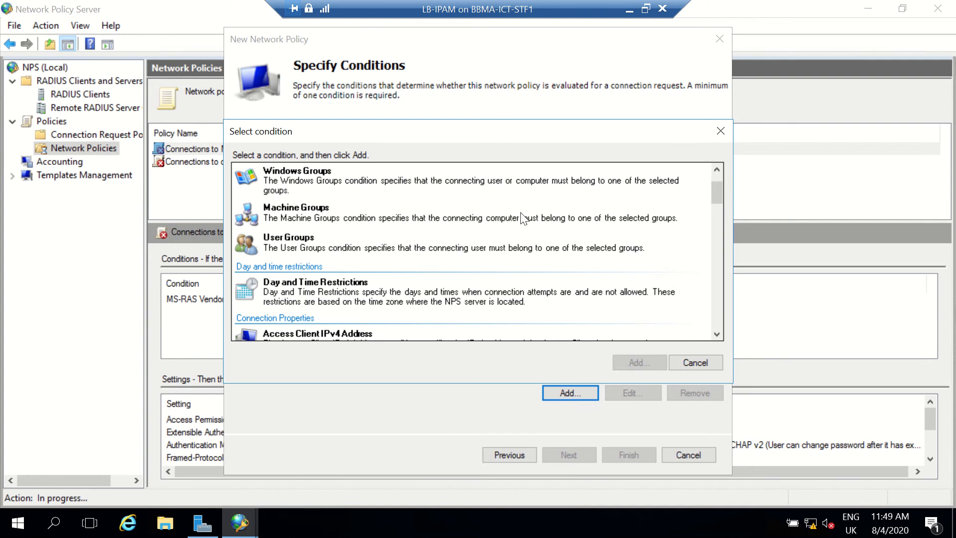
drag(718, 192, 718, 200)
click(404, 218)
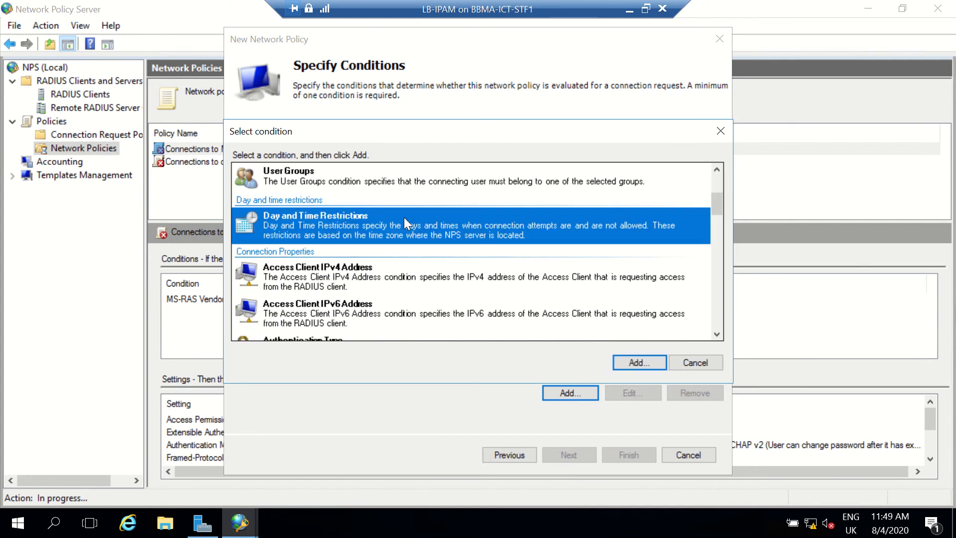
click(640, 367)
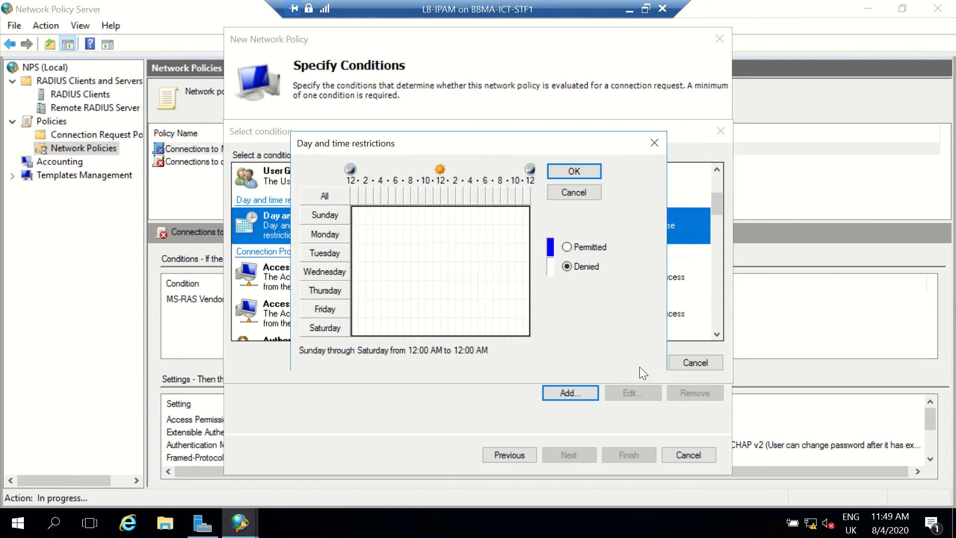
click(567, 247)
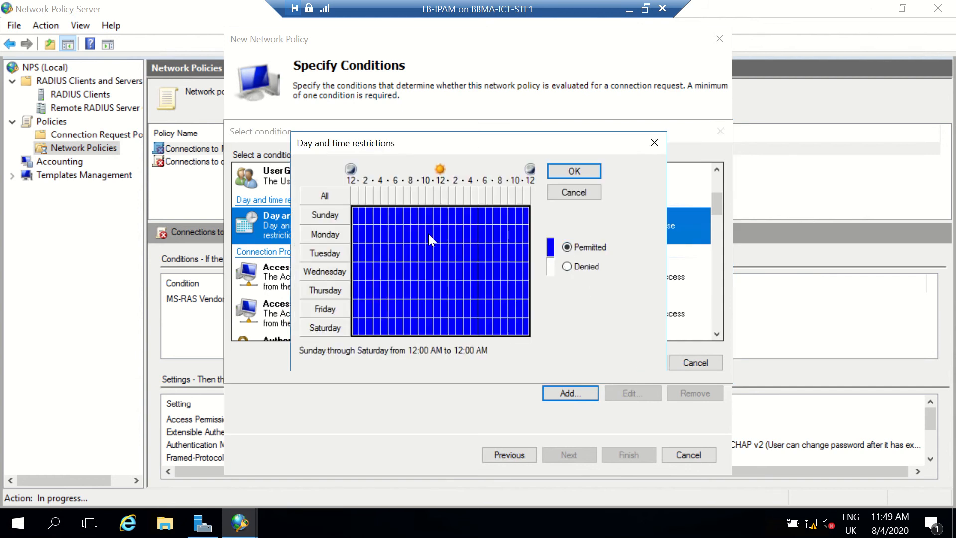
click(568, 267)
drag(383, 223, 499, 317)
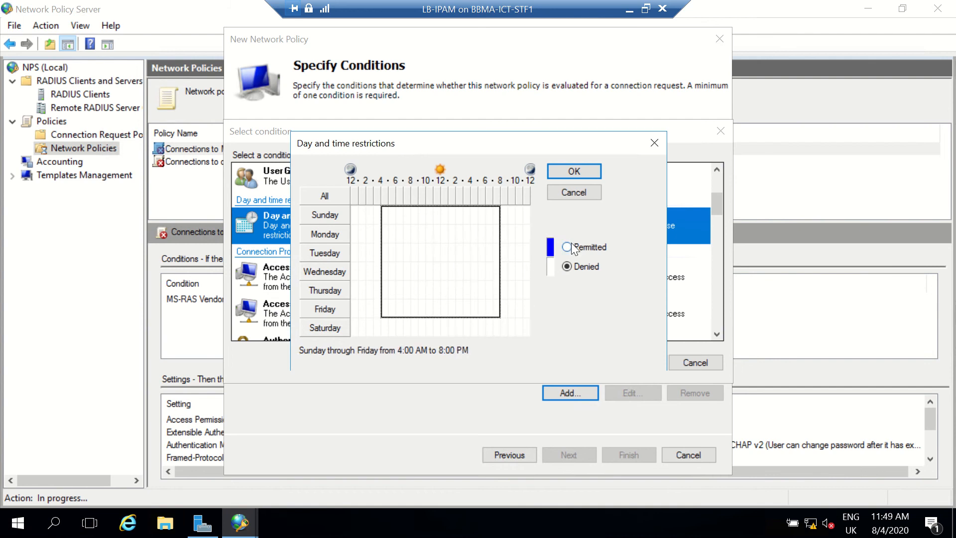
click(571, 244)
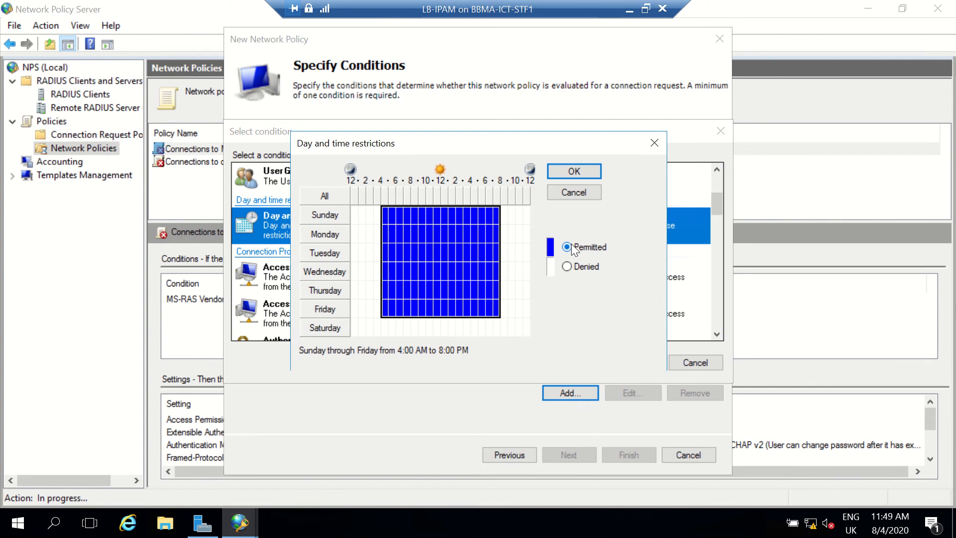
click(573, 172)
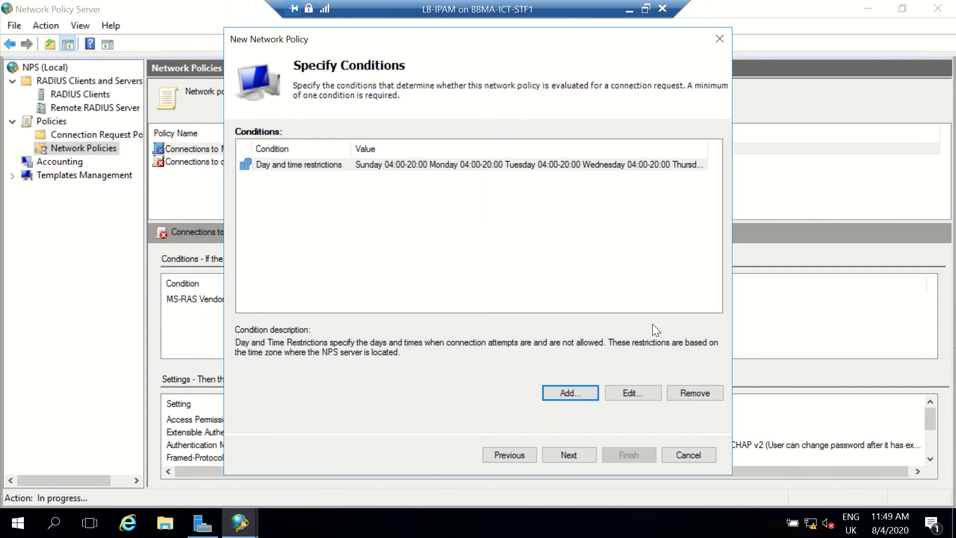
Add a NAS Port Type condition for Wireless - IEEE 802.11 to the new policy.
click(566, 393)
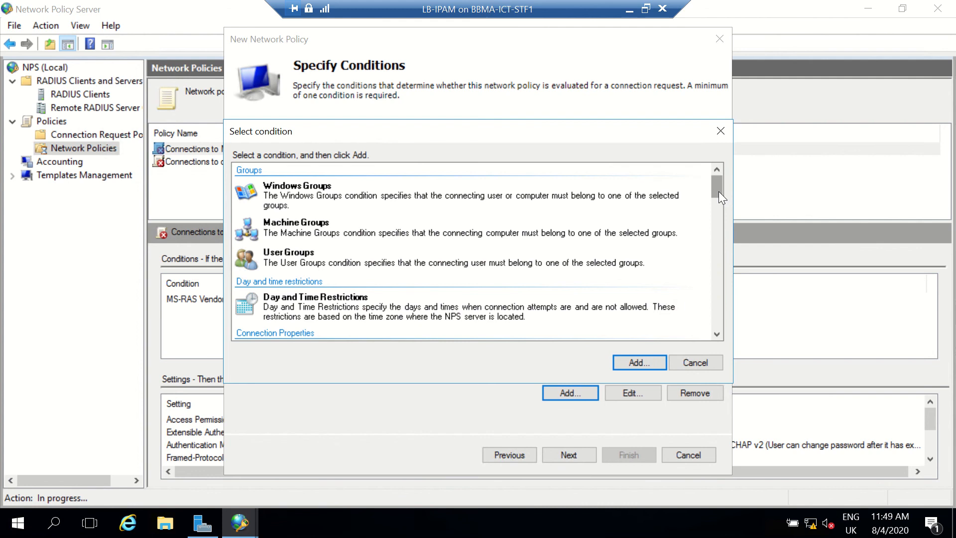
drag(719, 197, 722, 216)
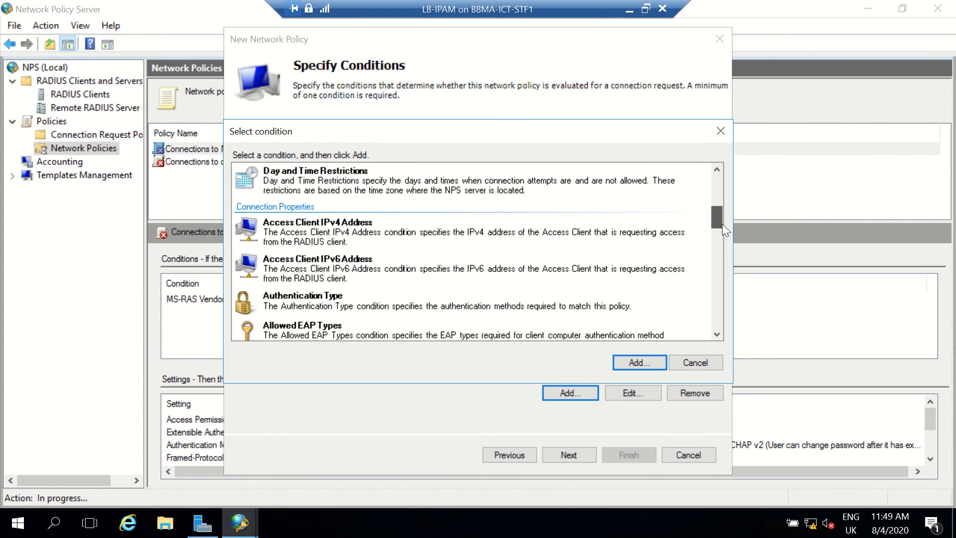
drag(722, 223, 718, 322)
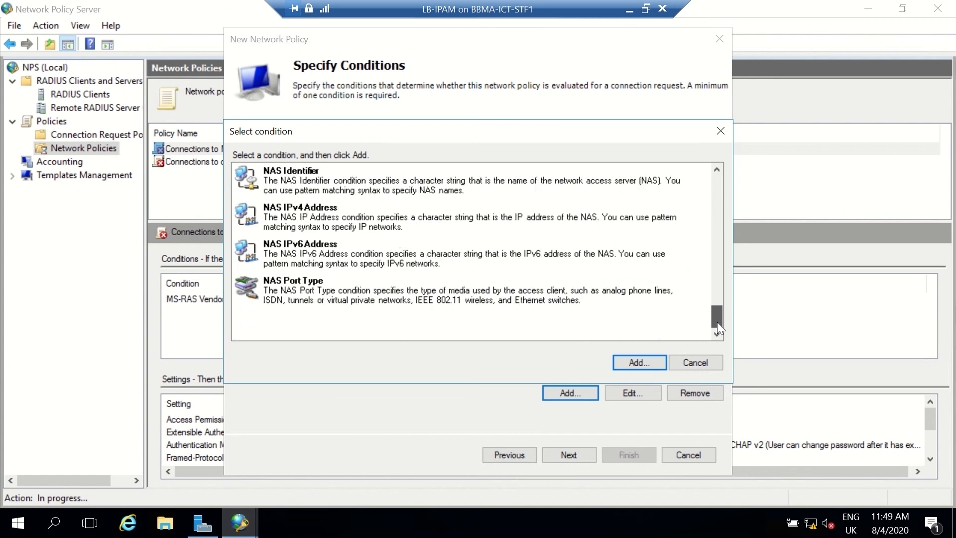
click(552, 302)
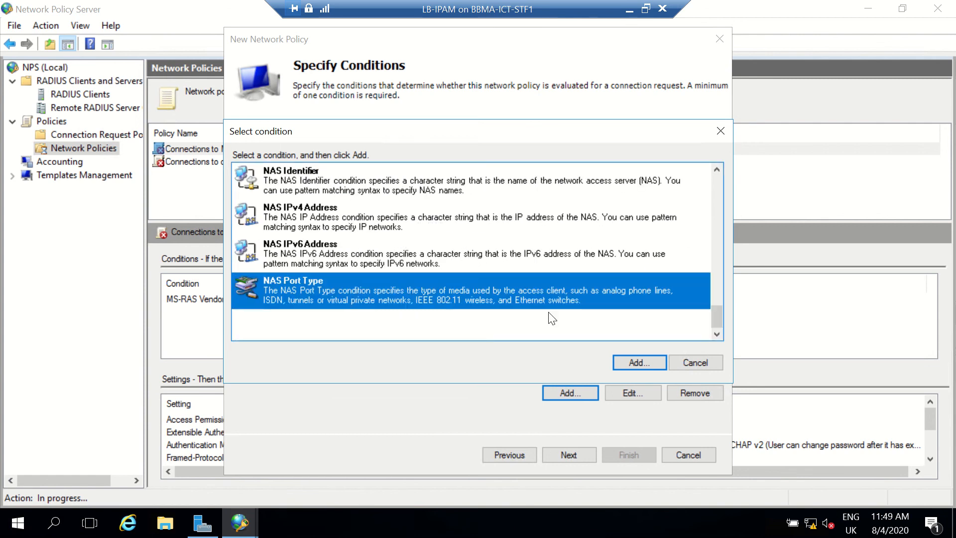
click(635, 363)
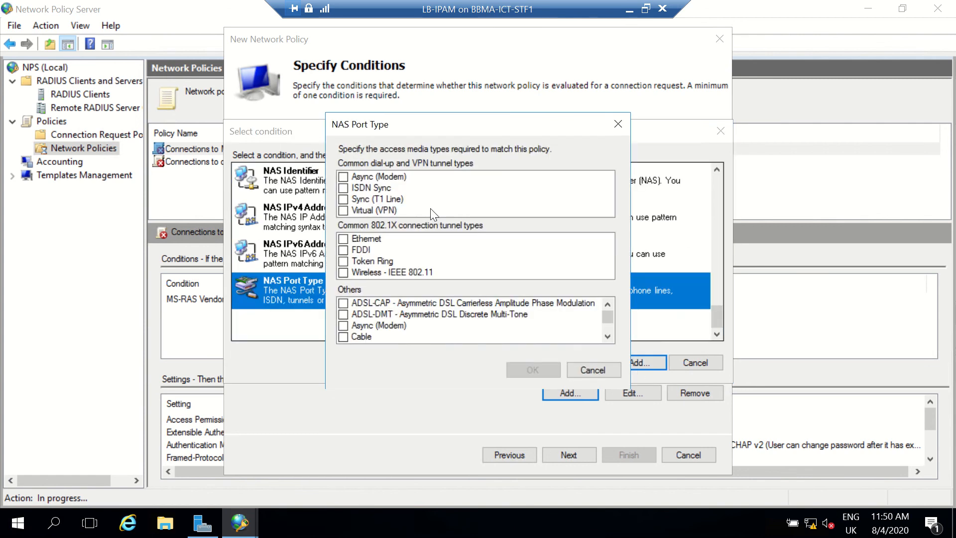
click(343, 273)
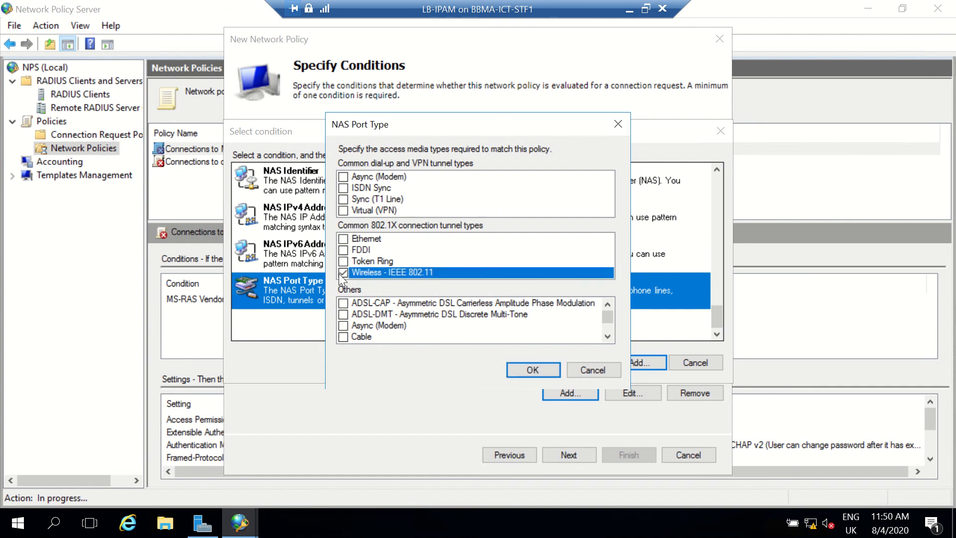
click(525, 373)
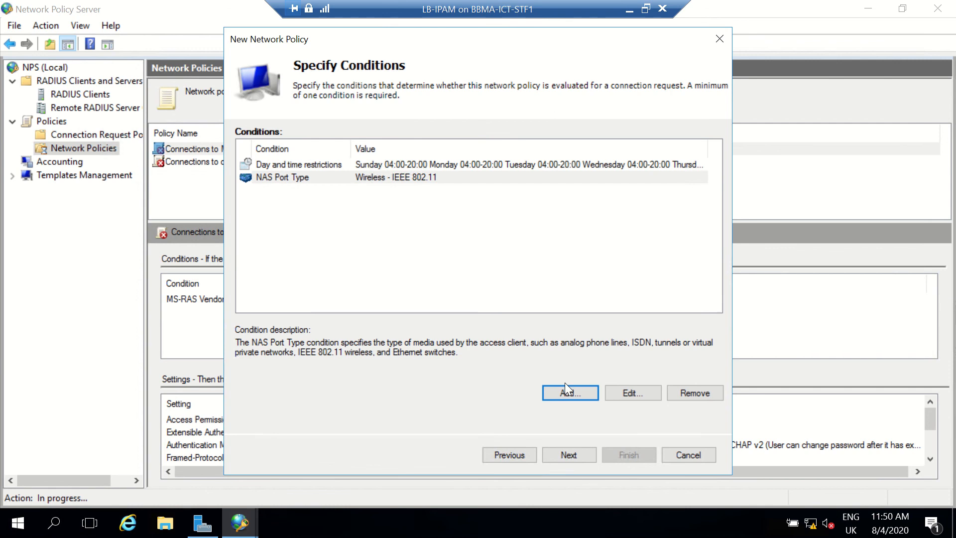
Accept the conditions, keep access granted, and keep the default authentication methods without adding an EAP type.
click(563, 455)
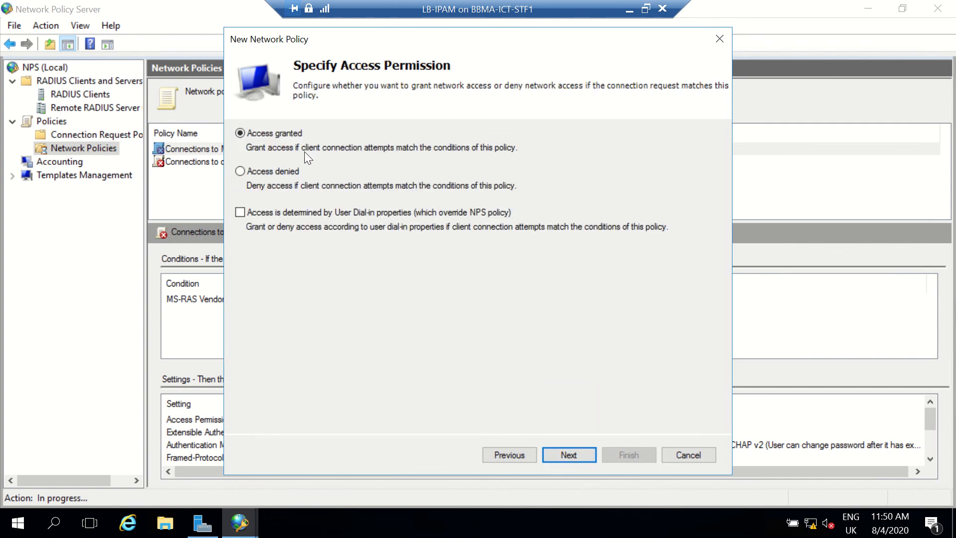
click(509, 452)
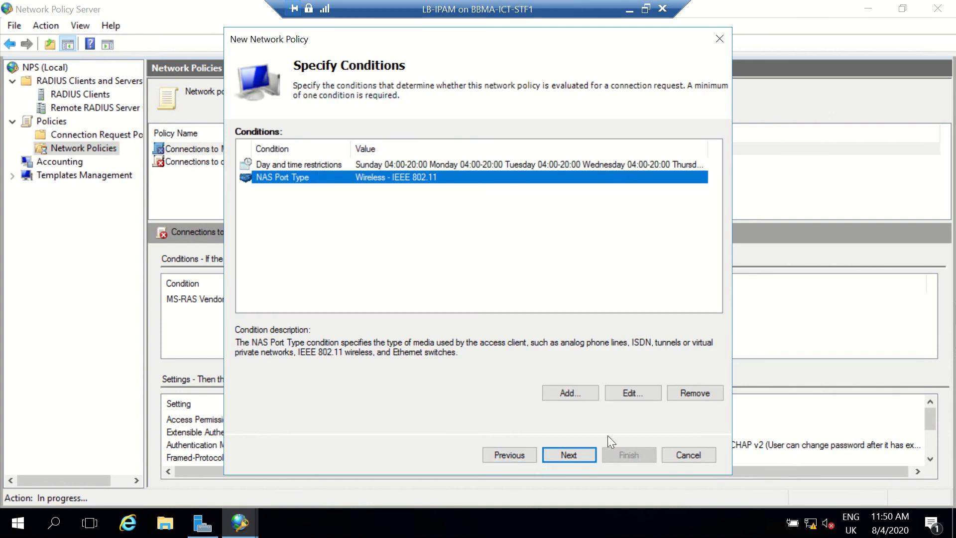
click(576, 460)
click(576, 461)
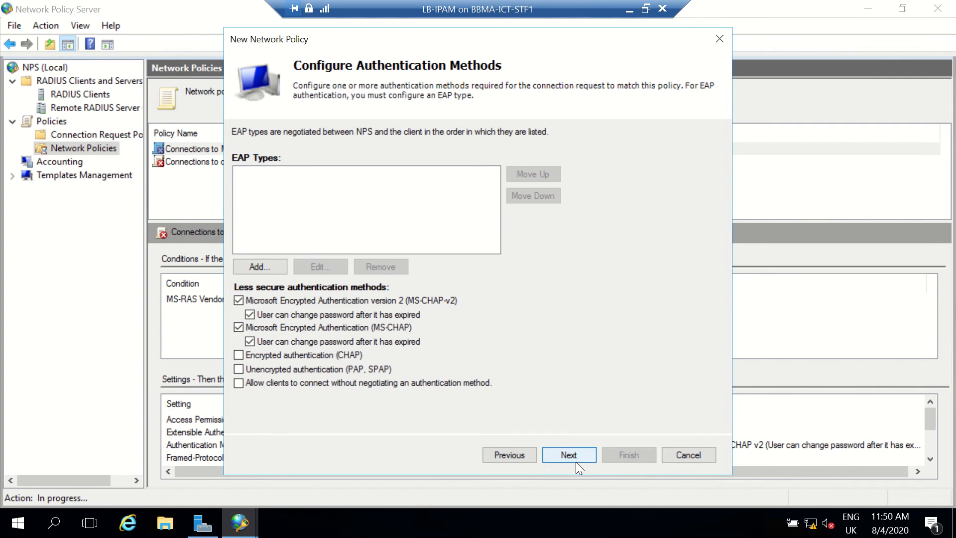
click(256, 268)
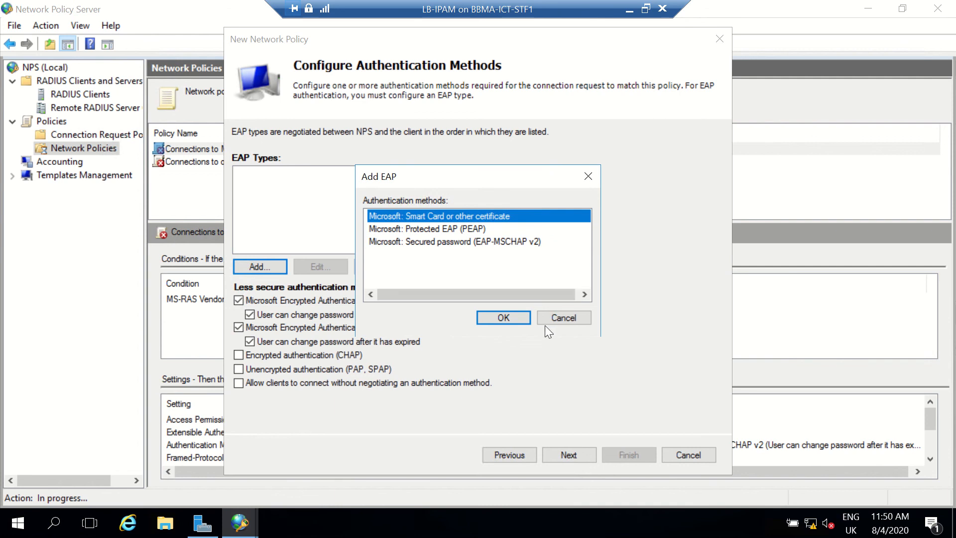
click(557, 318)
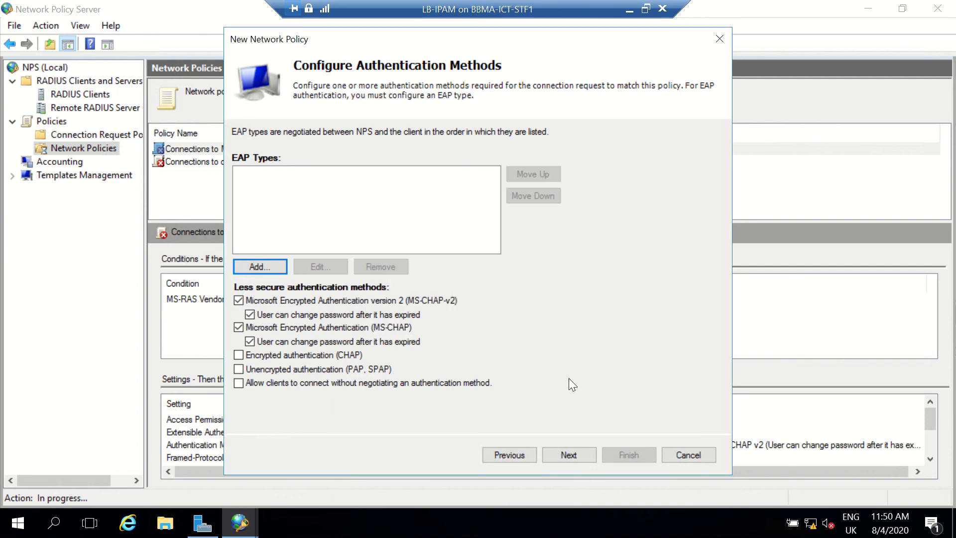
click(566, 449)
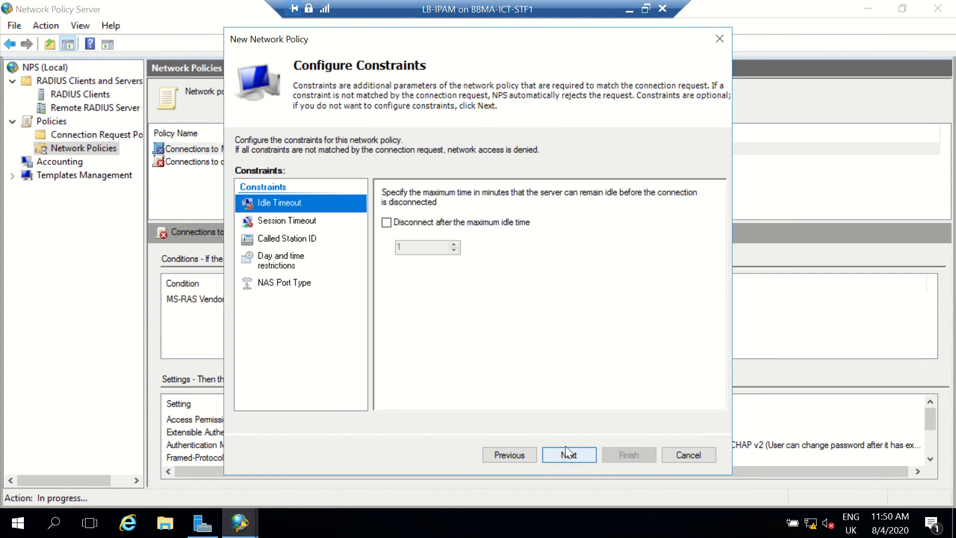
Look through the policy's session timeout, called station ID, day and time, and NAS port type constraints.
click(295, 220)
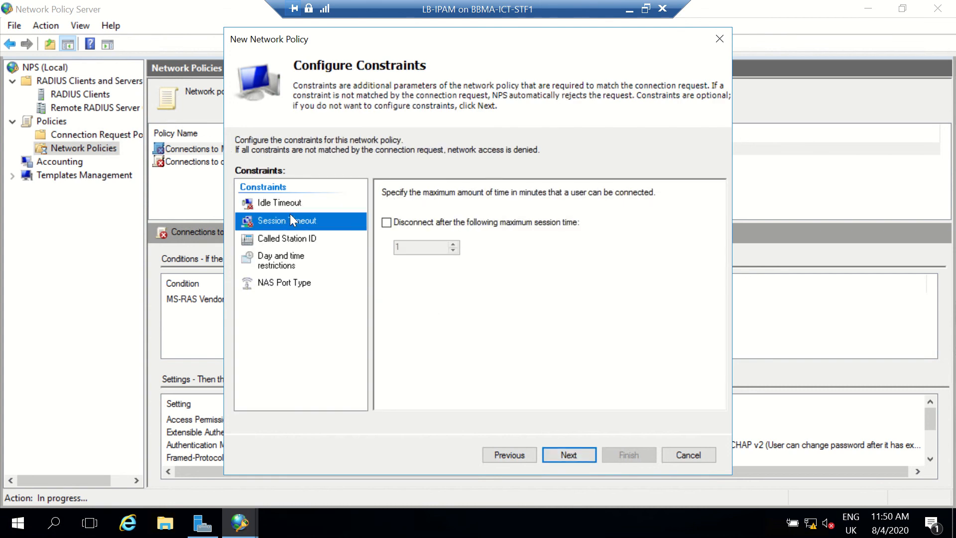
click(297, 238)
click(297, 259)
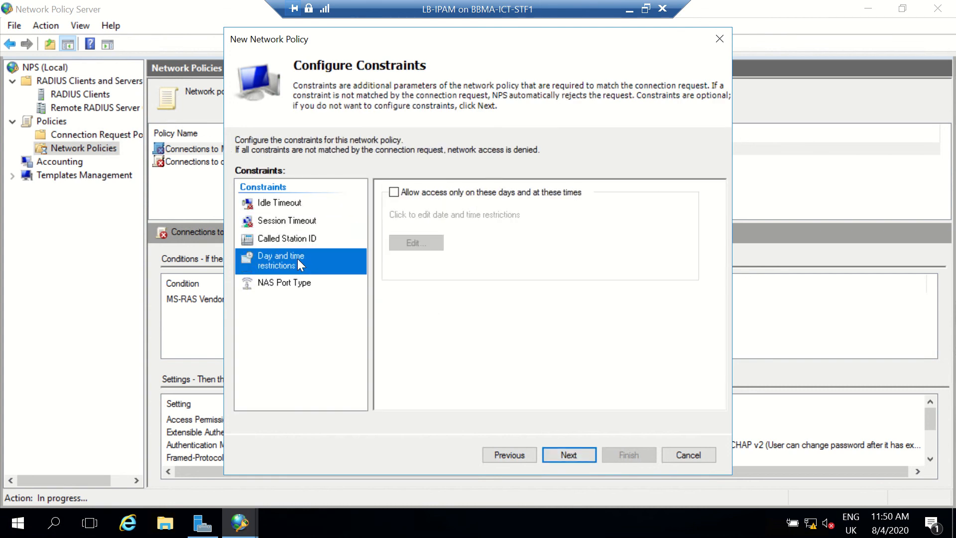
click(302, 283)
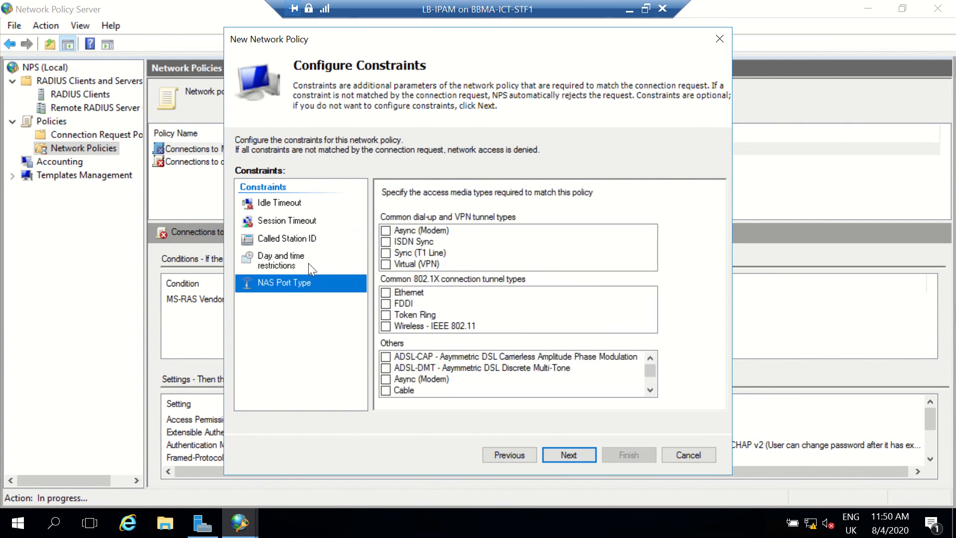
Leave the constraints unconfigured and review the policy's RADIUS attribute, multilink and BAP, IP filter, encryption and IP settings.
click(308, 263)
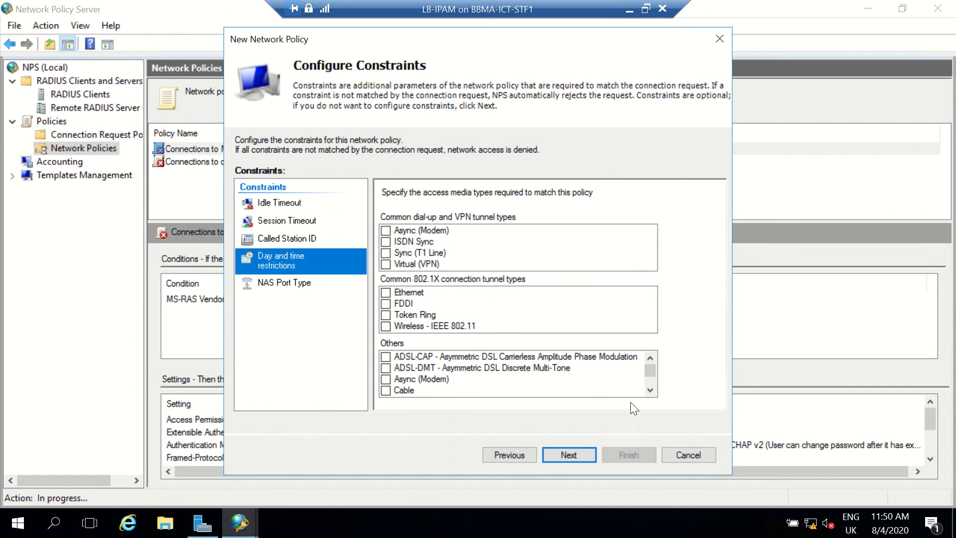
click(566, 453)
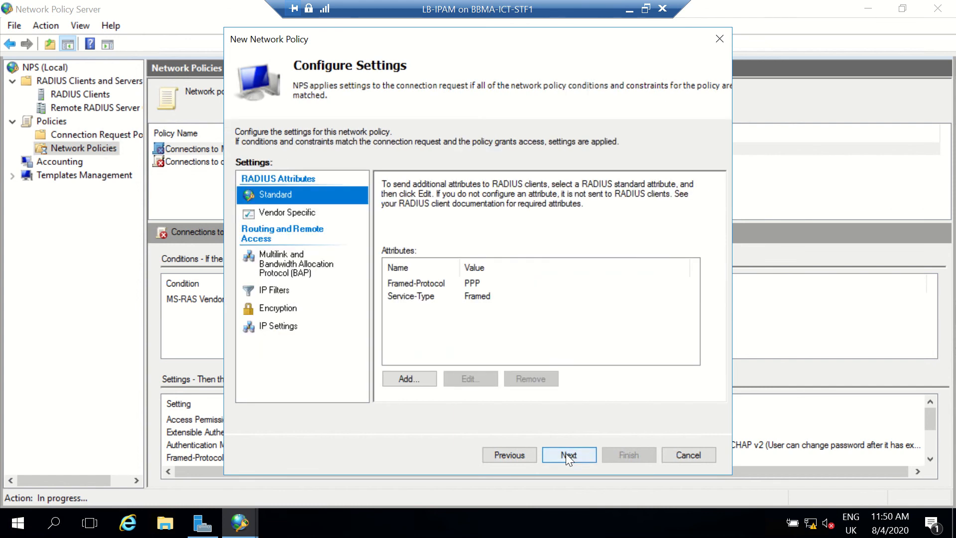
click(304, 216)
click(299, 198)
click(276, 274)
click(279, 289)
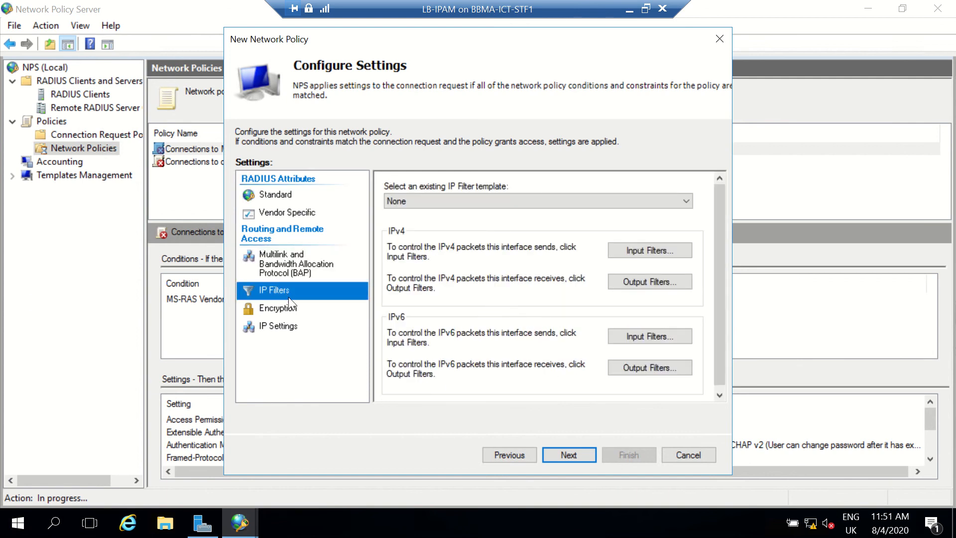
click(296, 308)
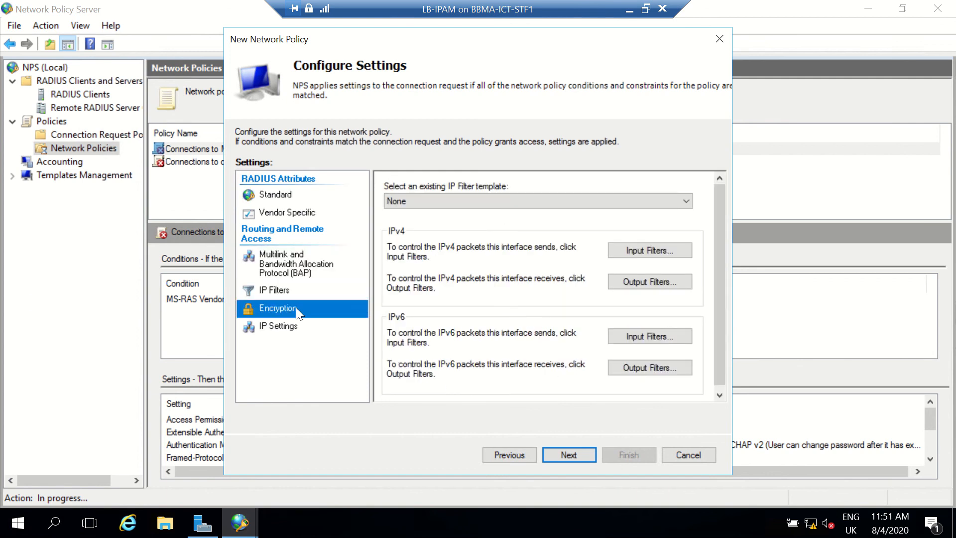
click(296, 324)
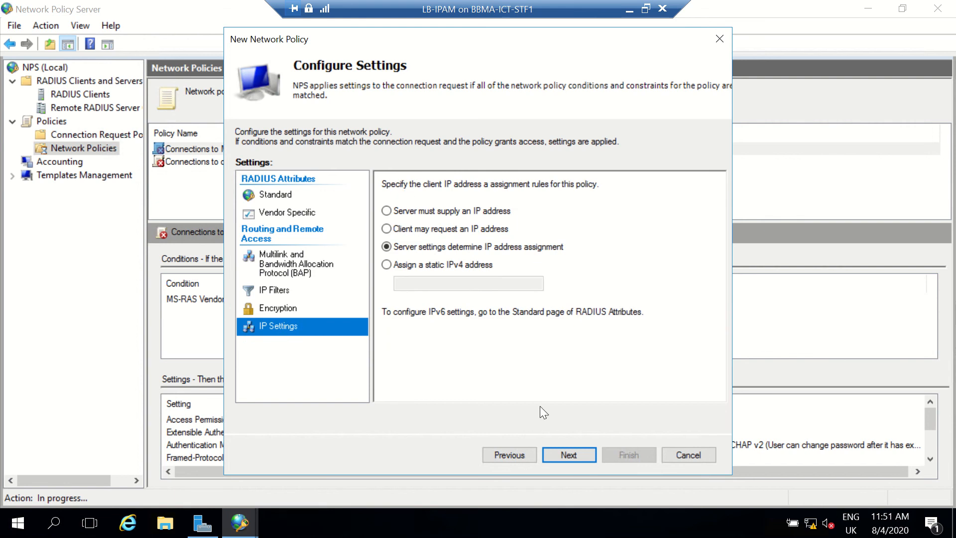
Finish creating the policy with its default settings, and show its details with the Access Type column fitted to its contents.
click(556, 448)
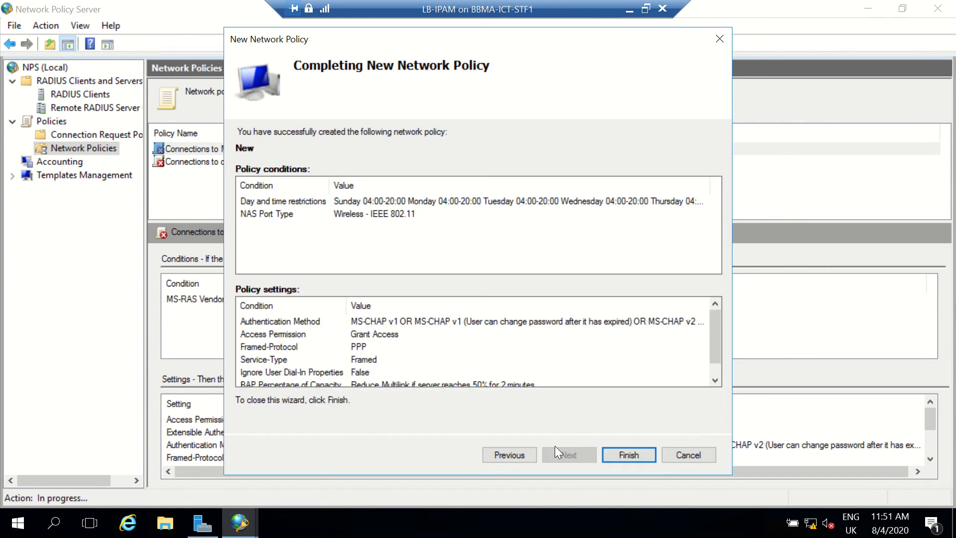
click(607, 453)
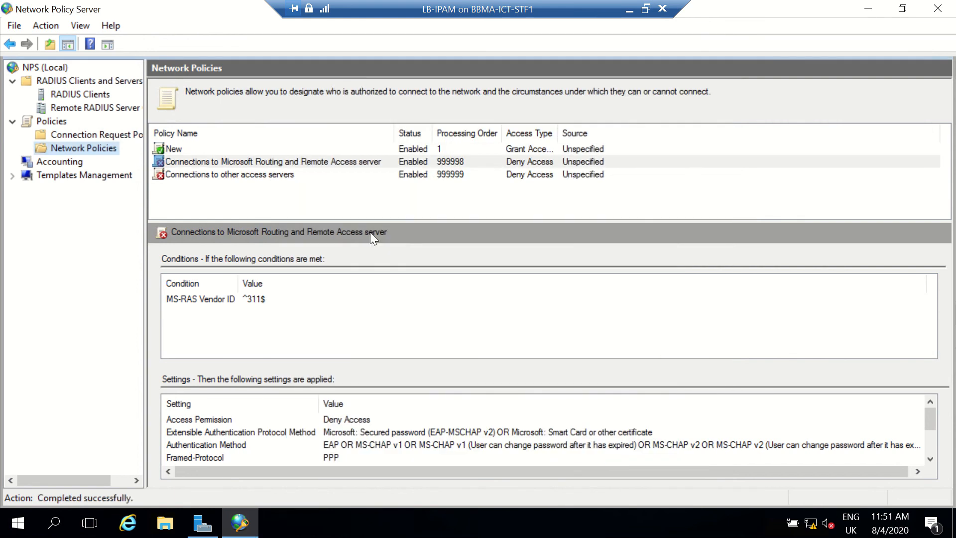
click(207, 146)
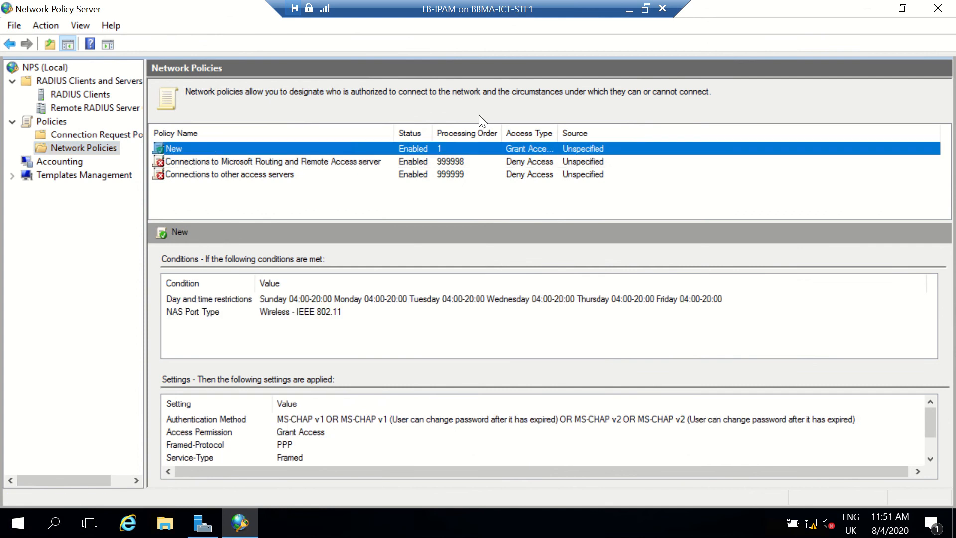
double_click(558, 133)
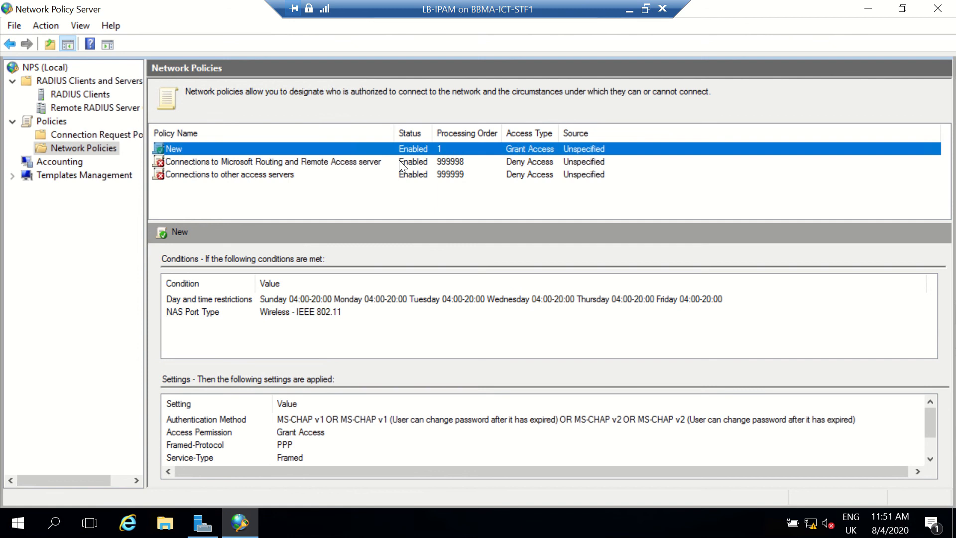
Review the server's accounting configuration, network policies and RADIUS clients.
click(80, 164)
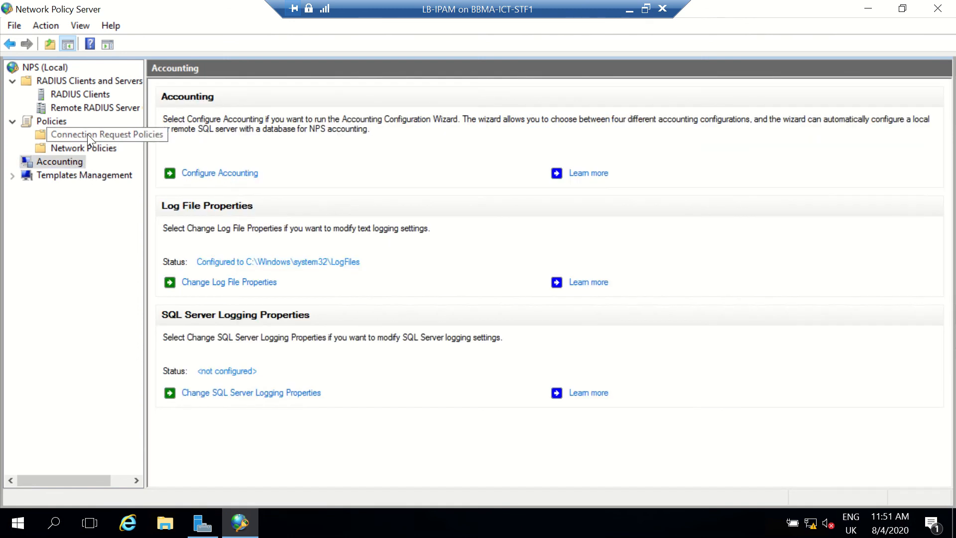
click(82, 152)
click(82, 94)
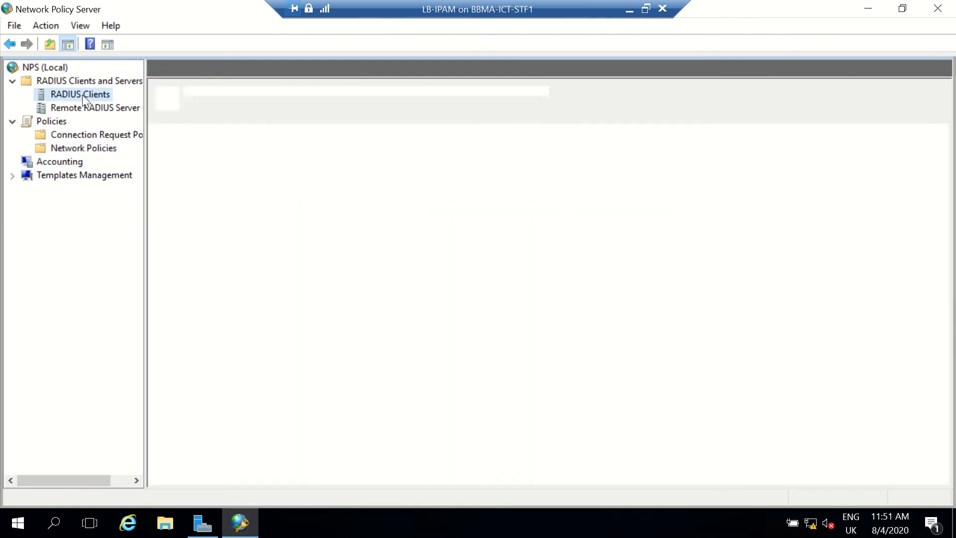